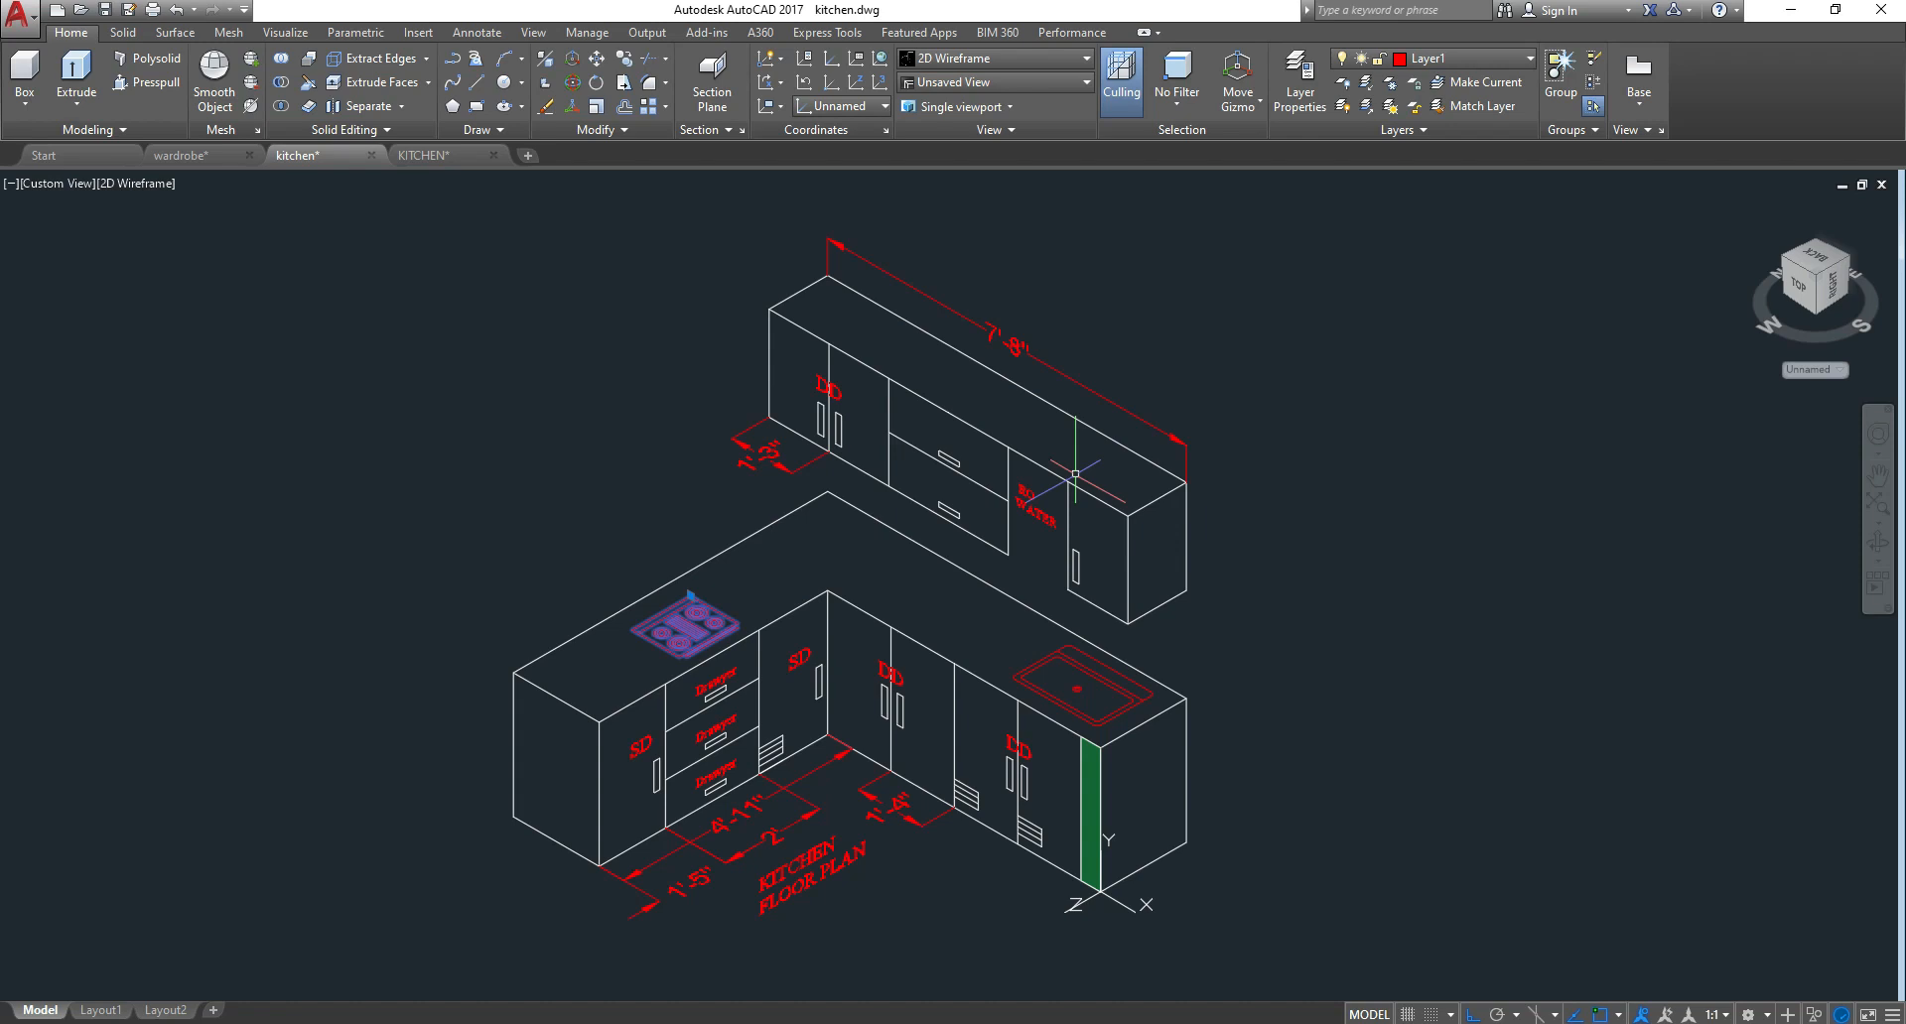
Check which workspace is active for the kitchen drawing
middle_drag(881, 778, 849, 770)
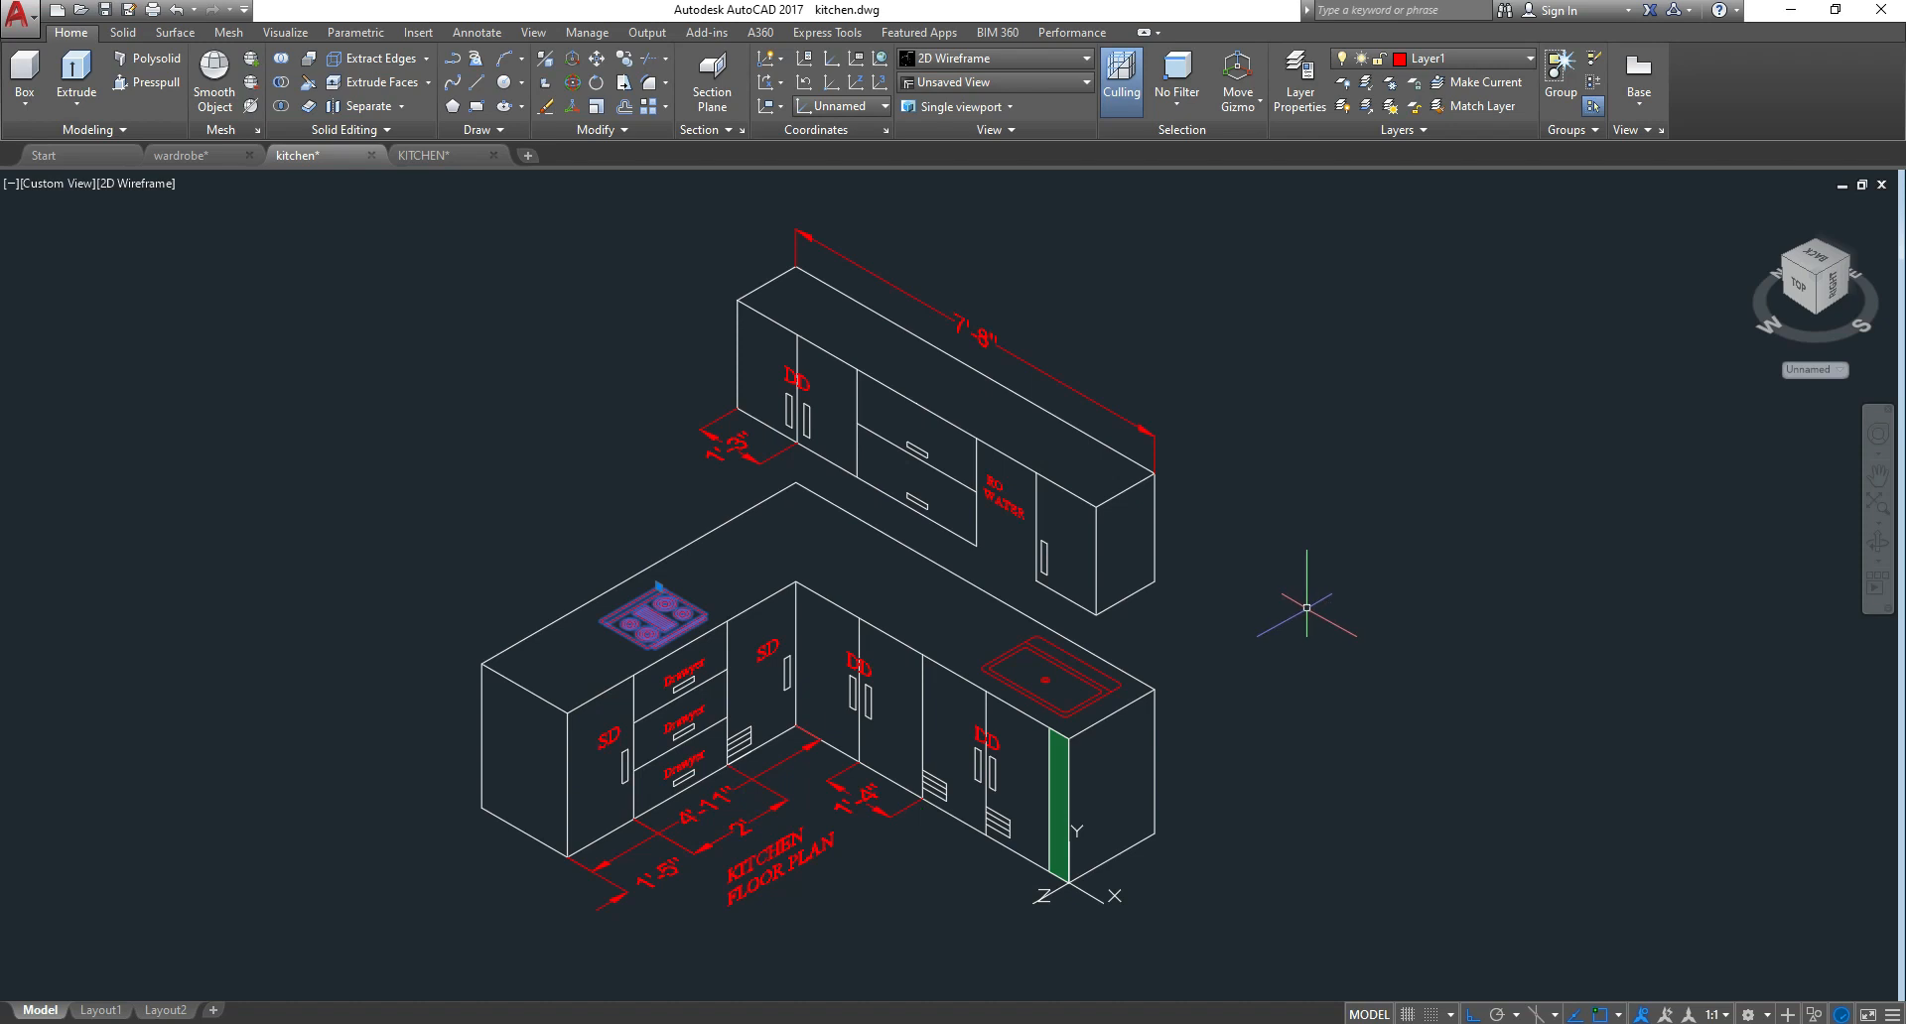
click(1748, 1014)
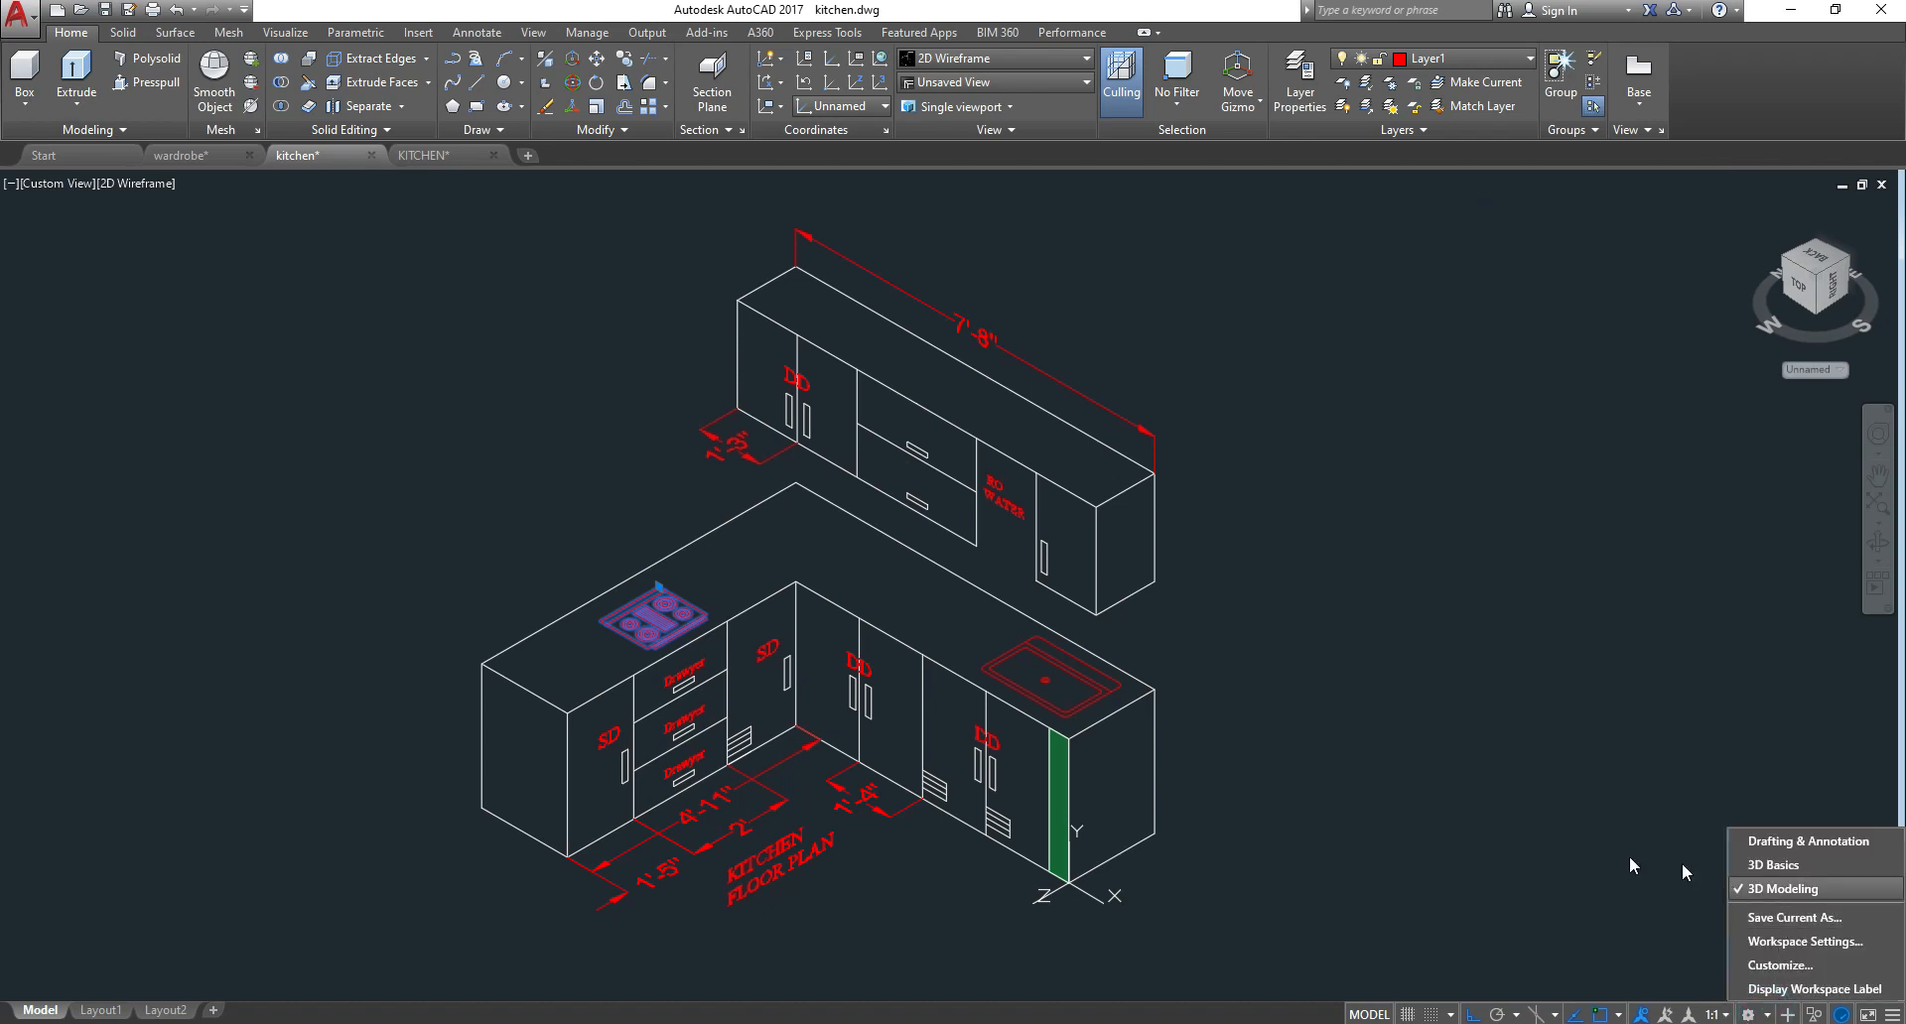
click(1544, 871)
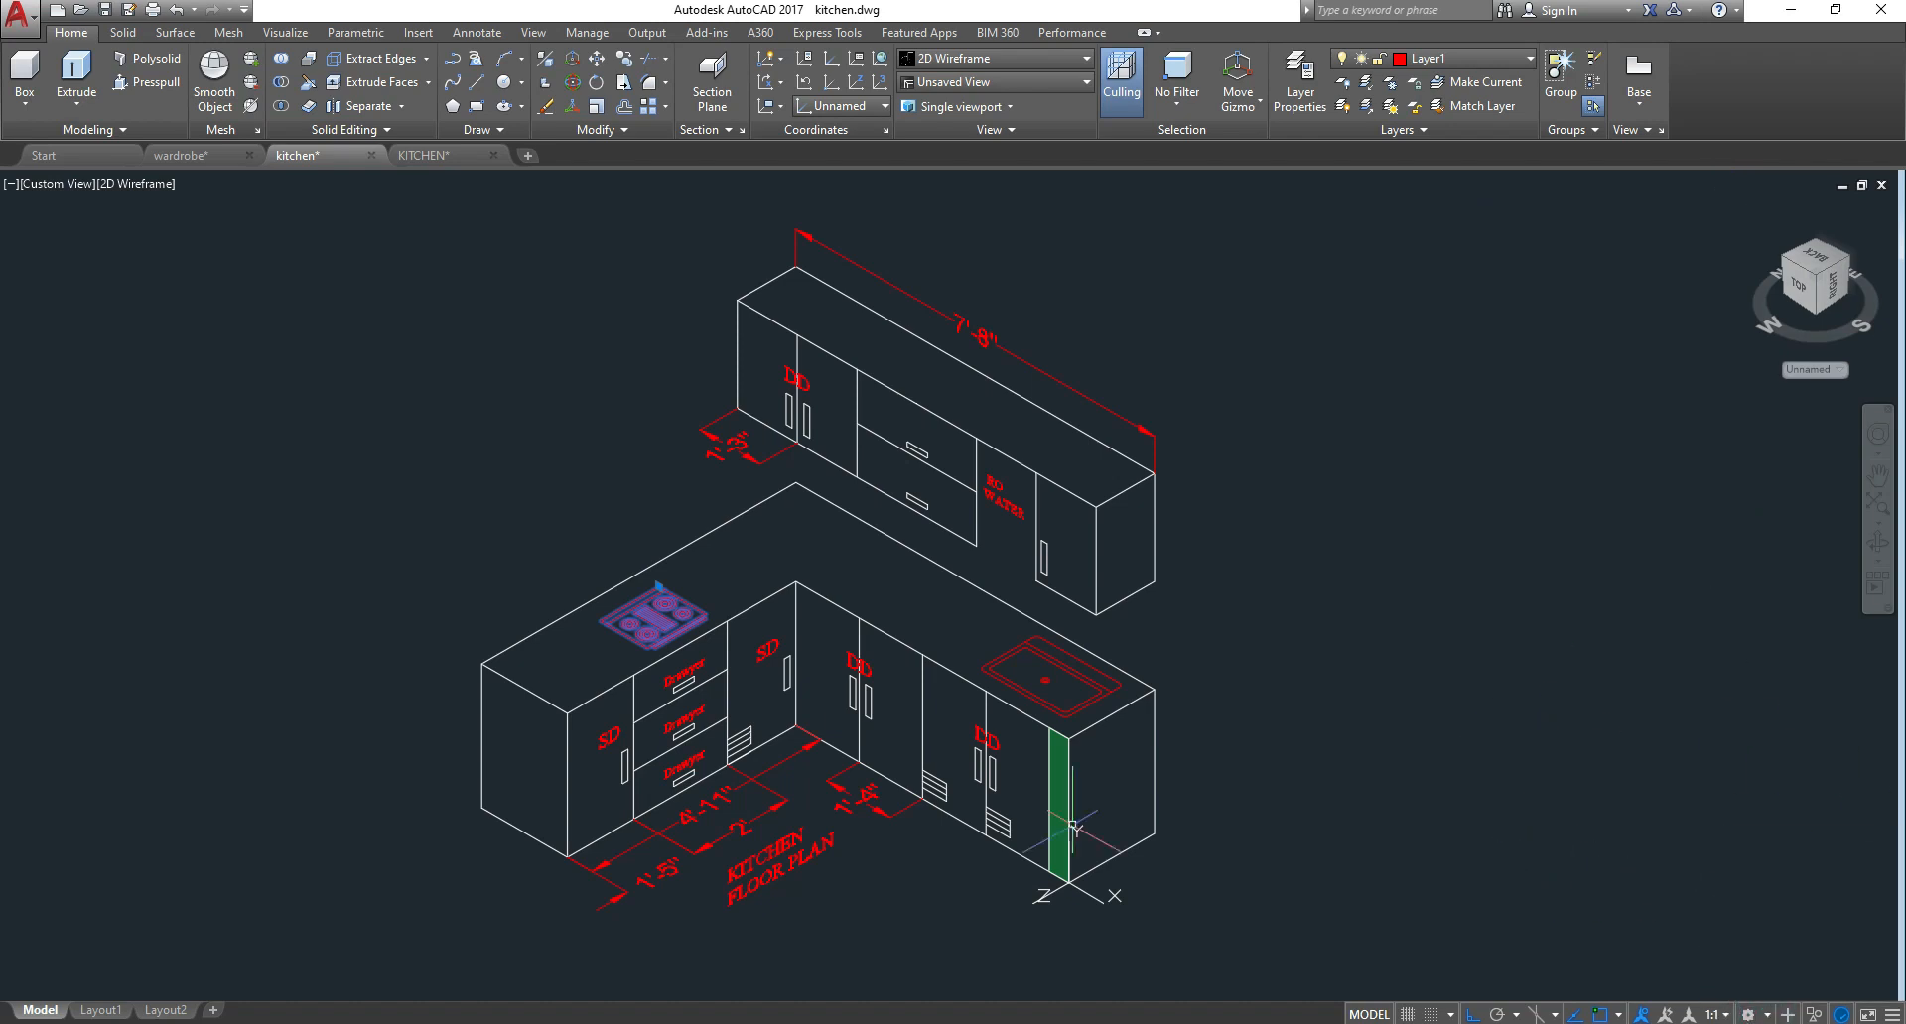
Examine the kitchen model's hob, sink and cabinets, and compare it with the other open KITCHEN drawing
middle_drag(925, 811, 993, 791)
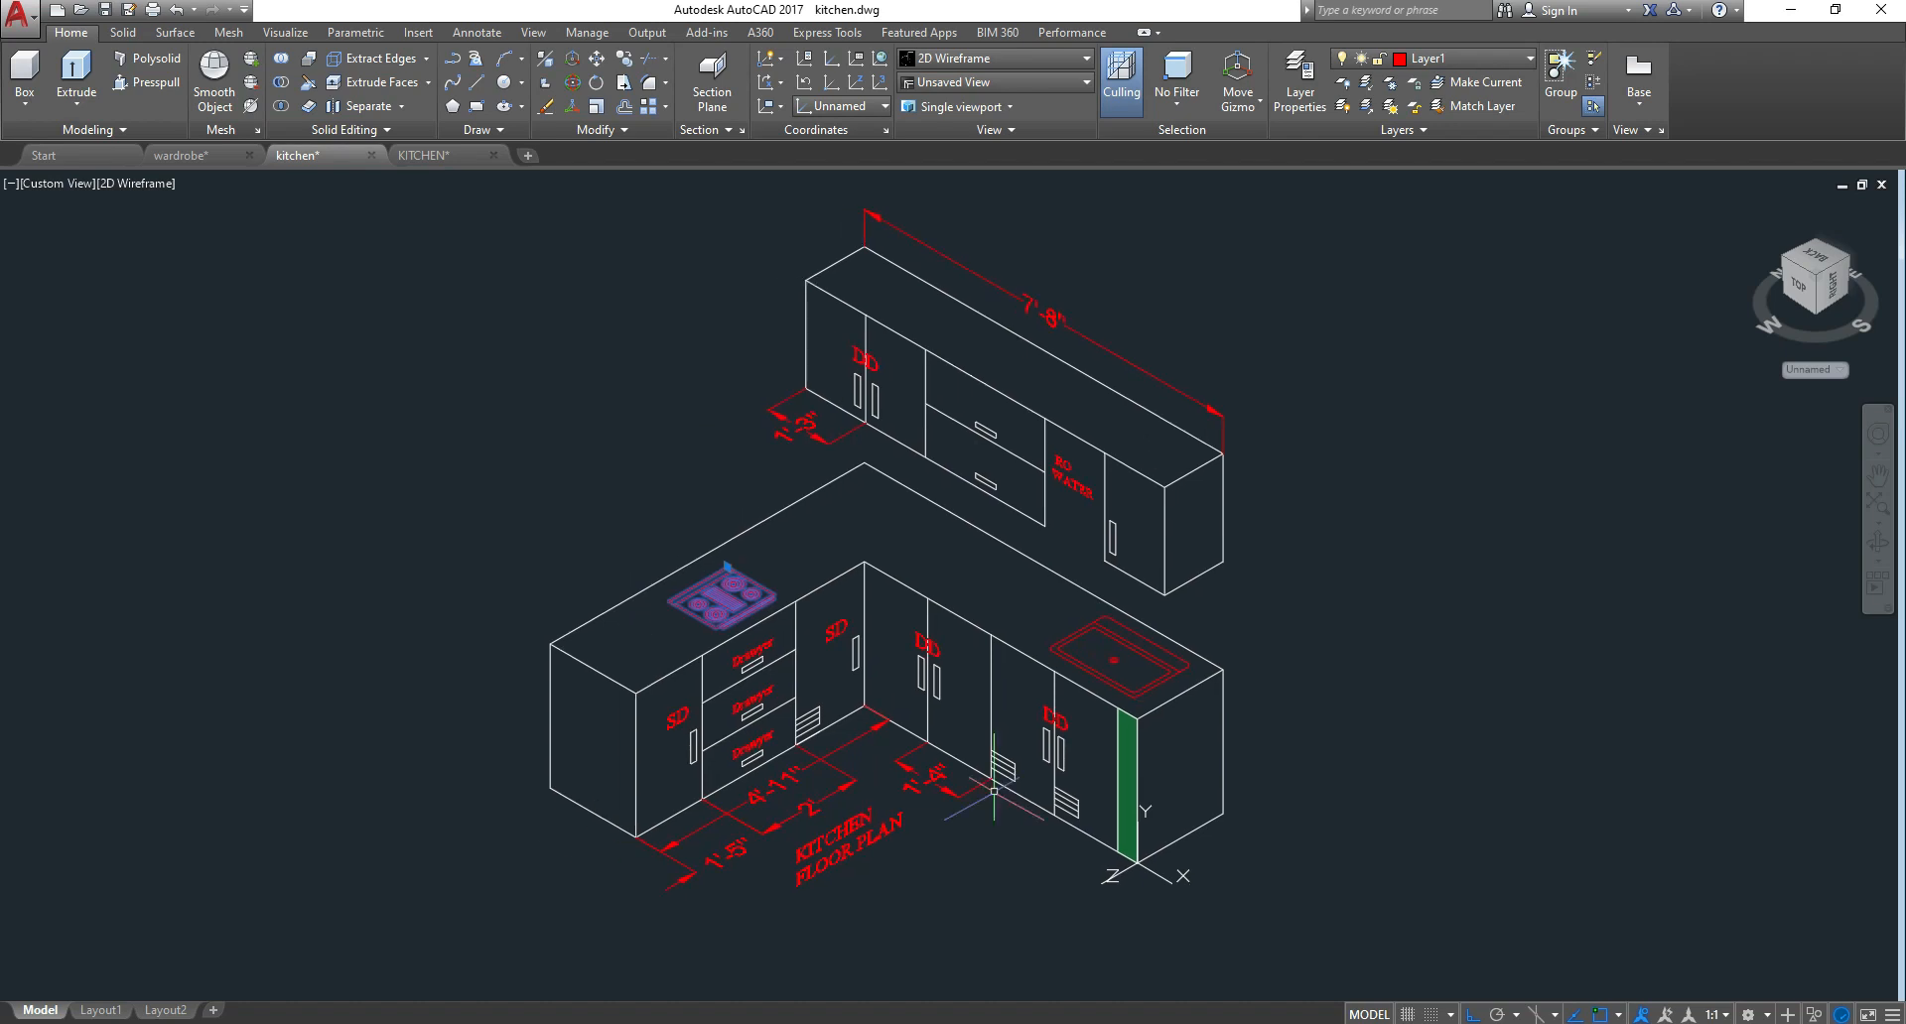
scroll(692, 693, up, 2)
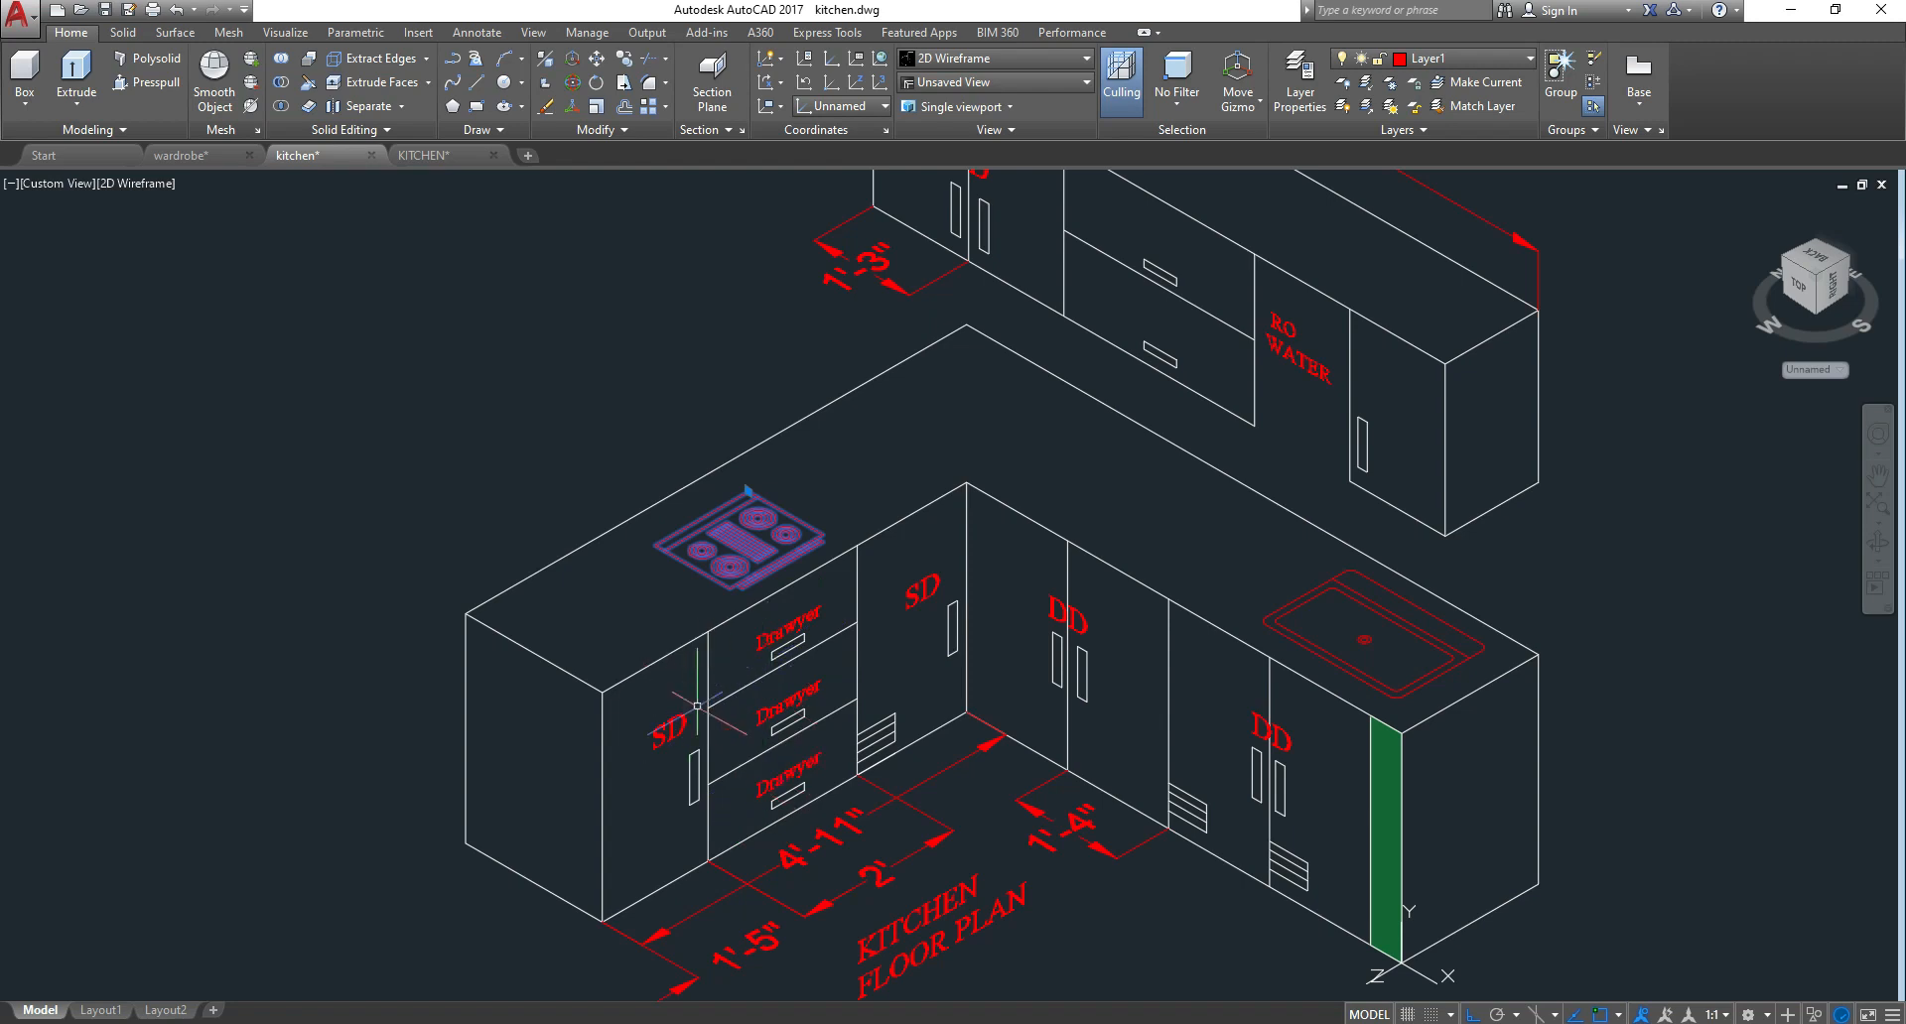
scroll(698, 706, down, 2)
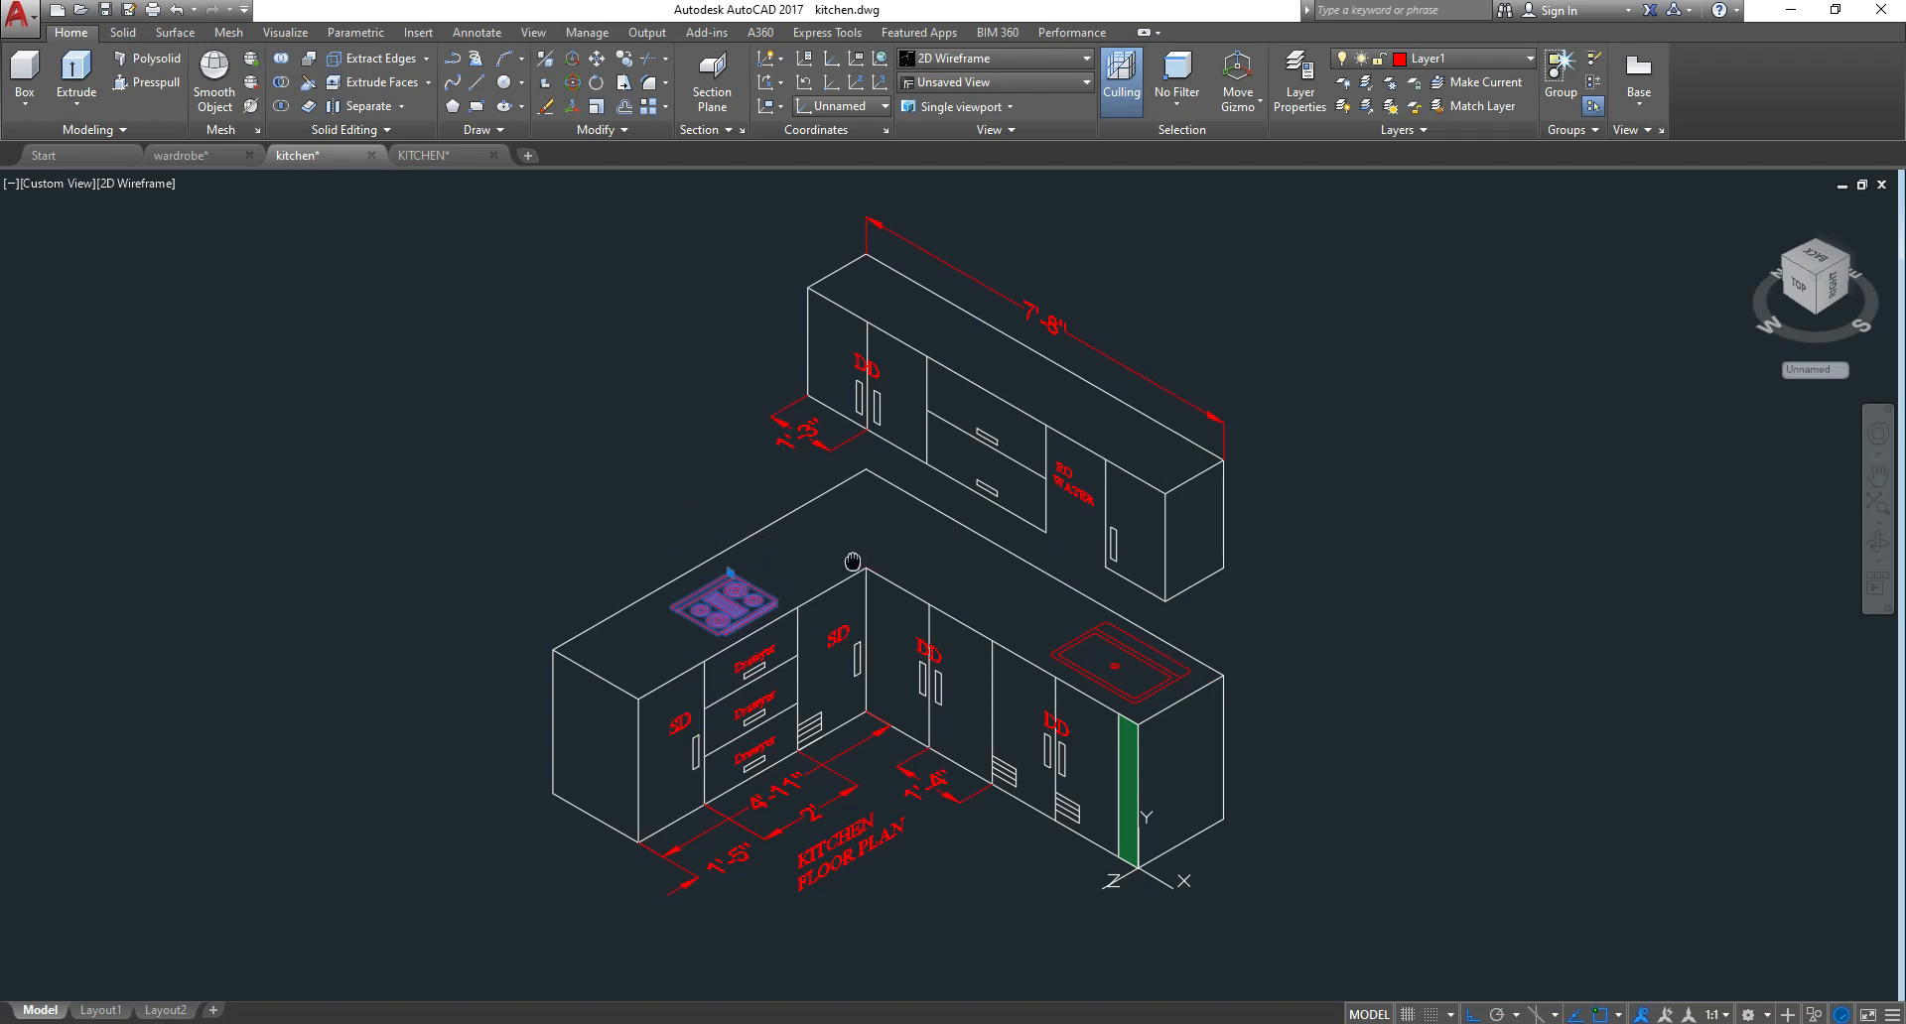
middle_drag(864, 541, 837, 570)
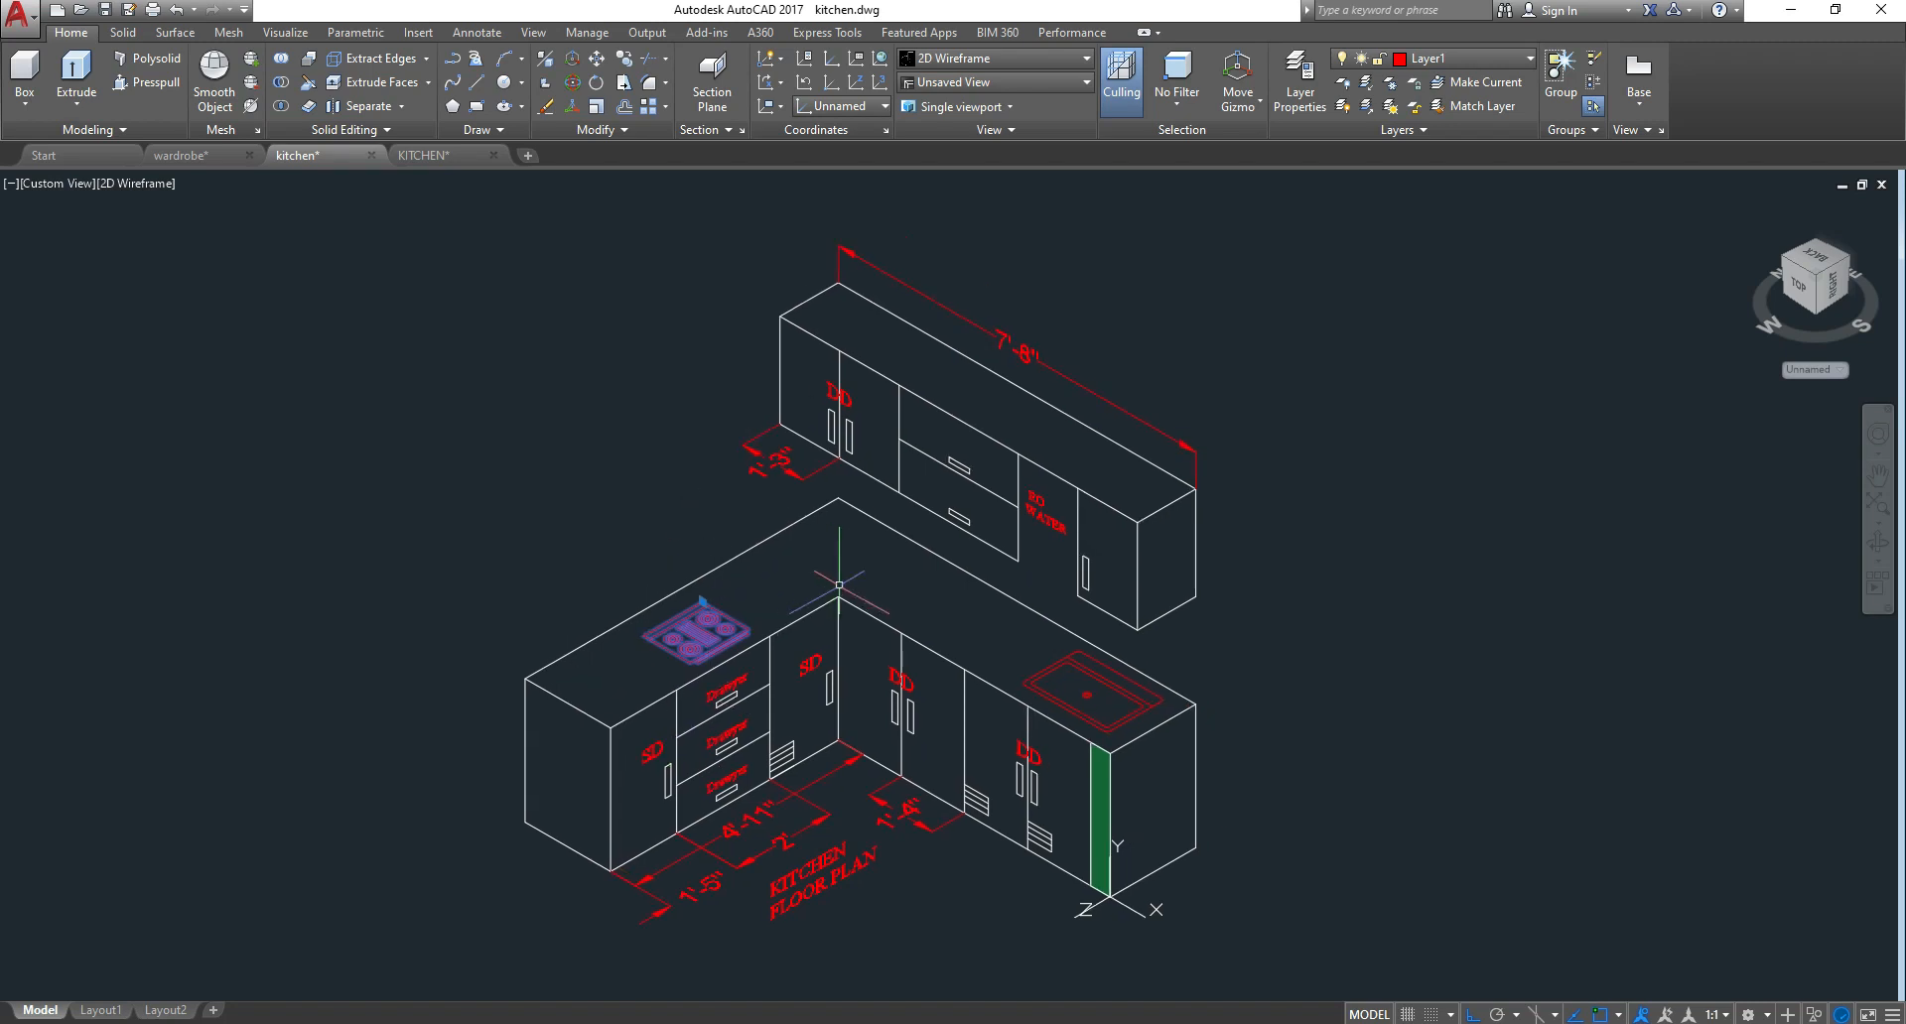
click(1043, 675)
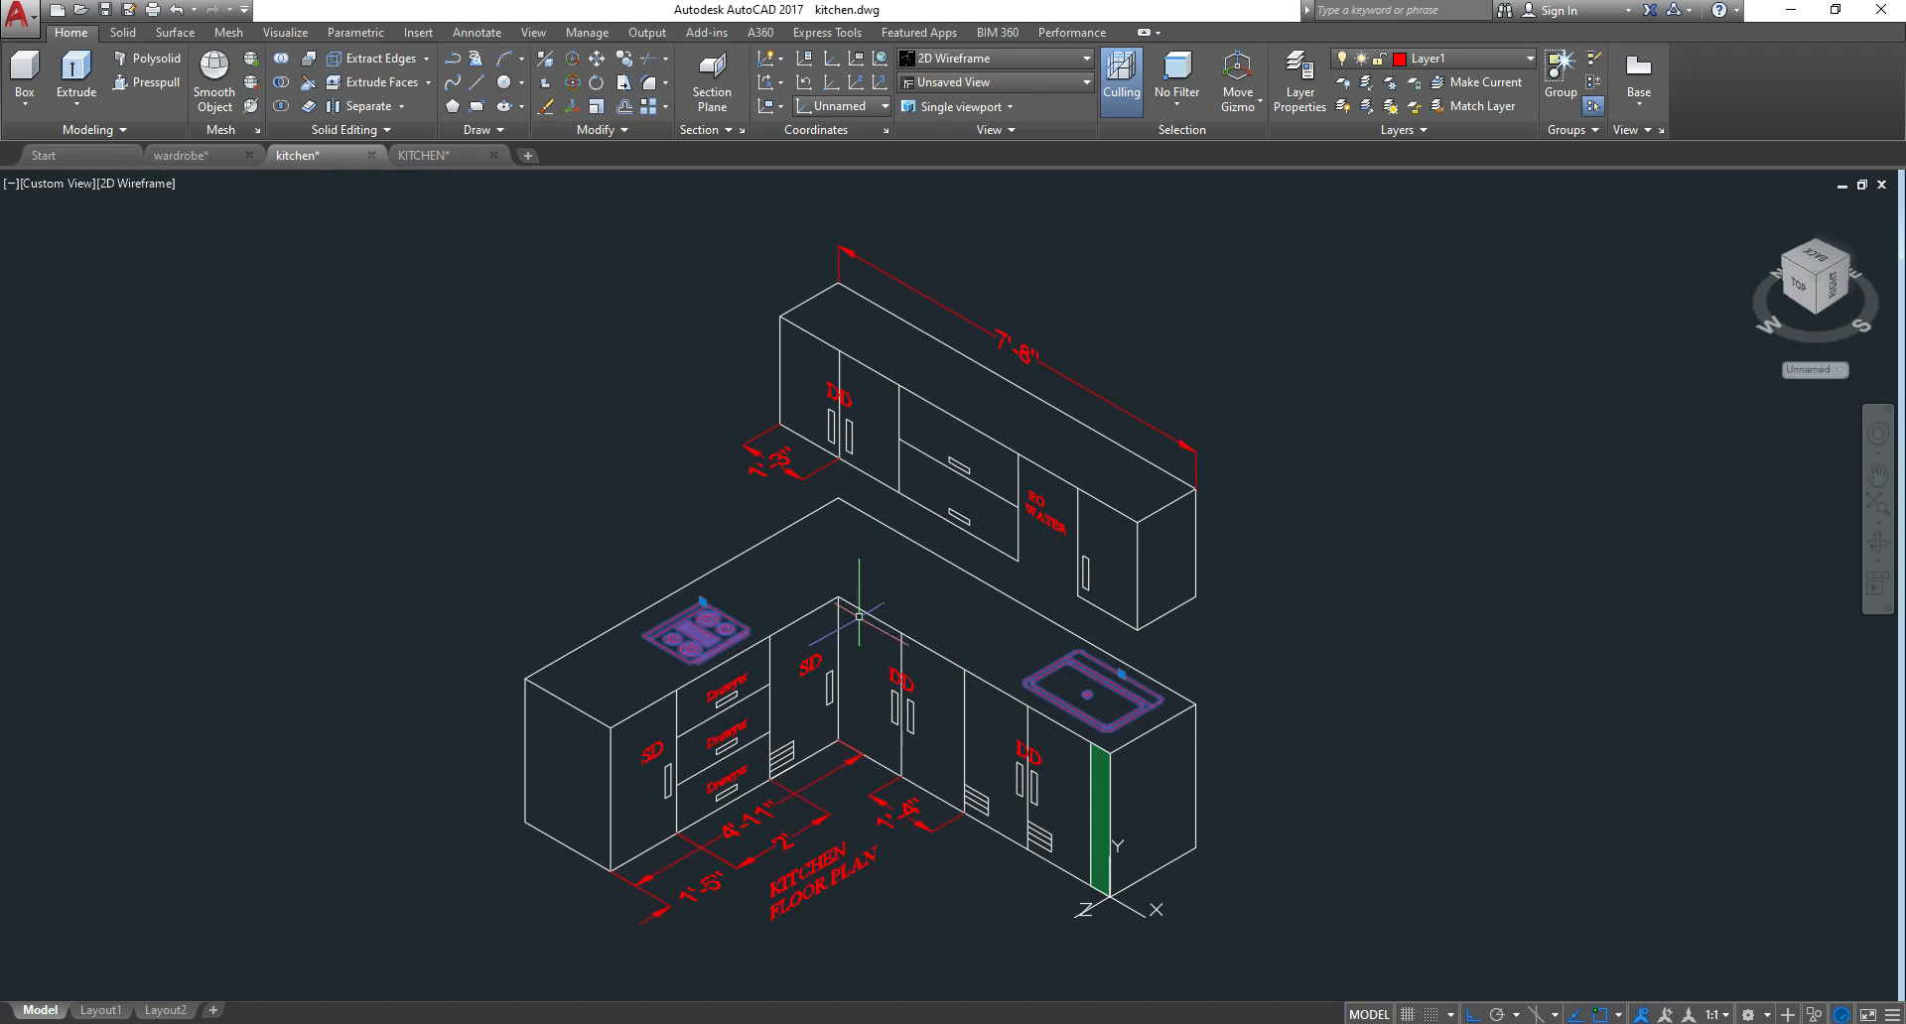
click(444, 157)
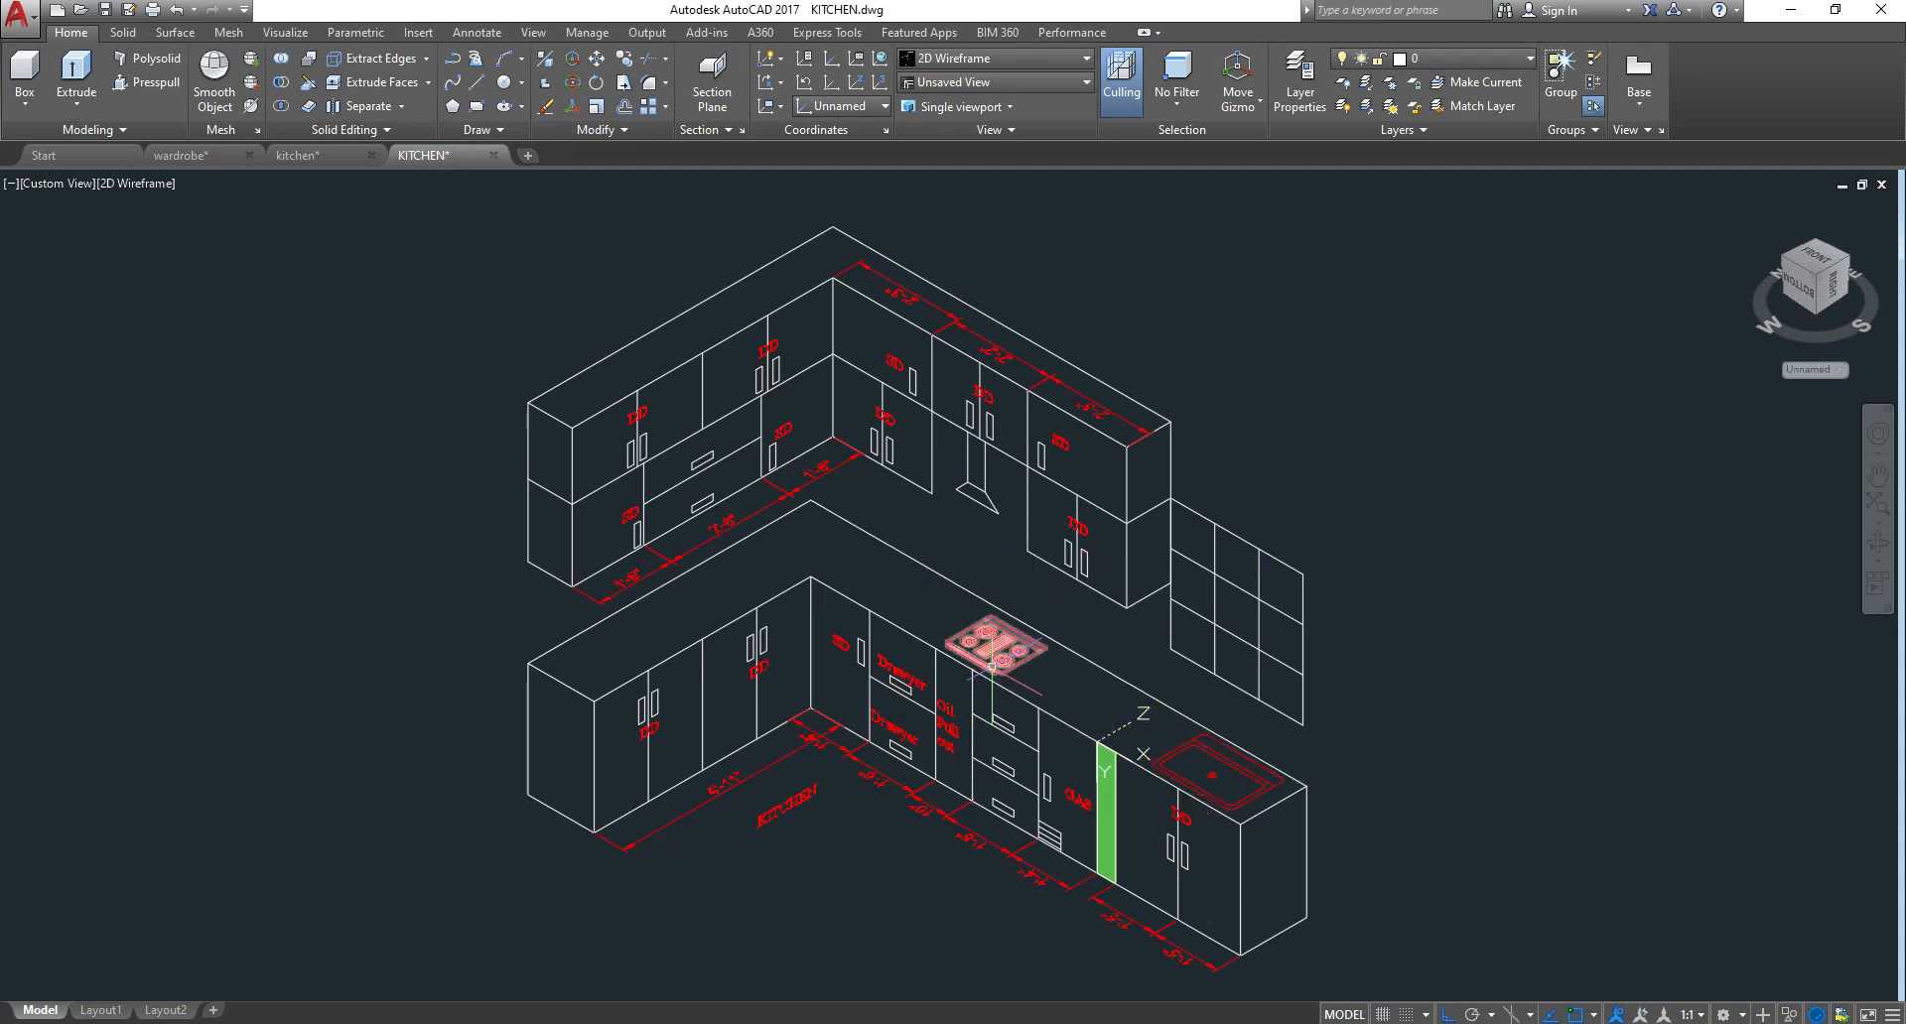
click(303, 154)
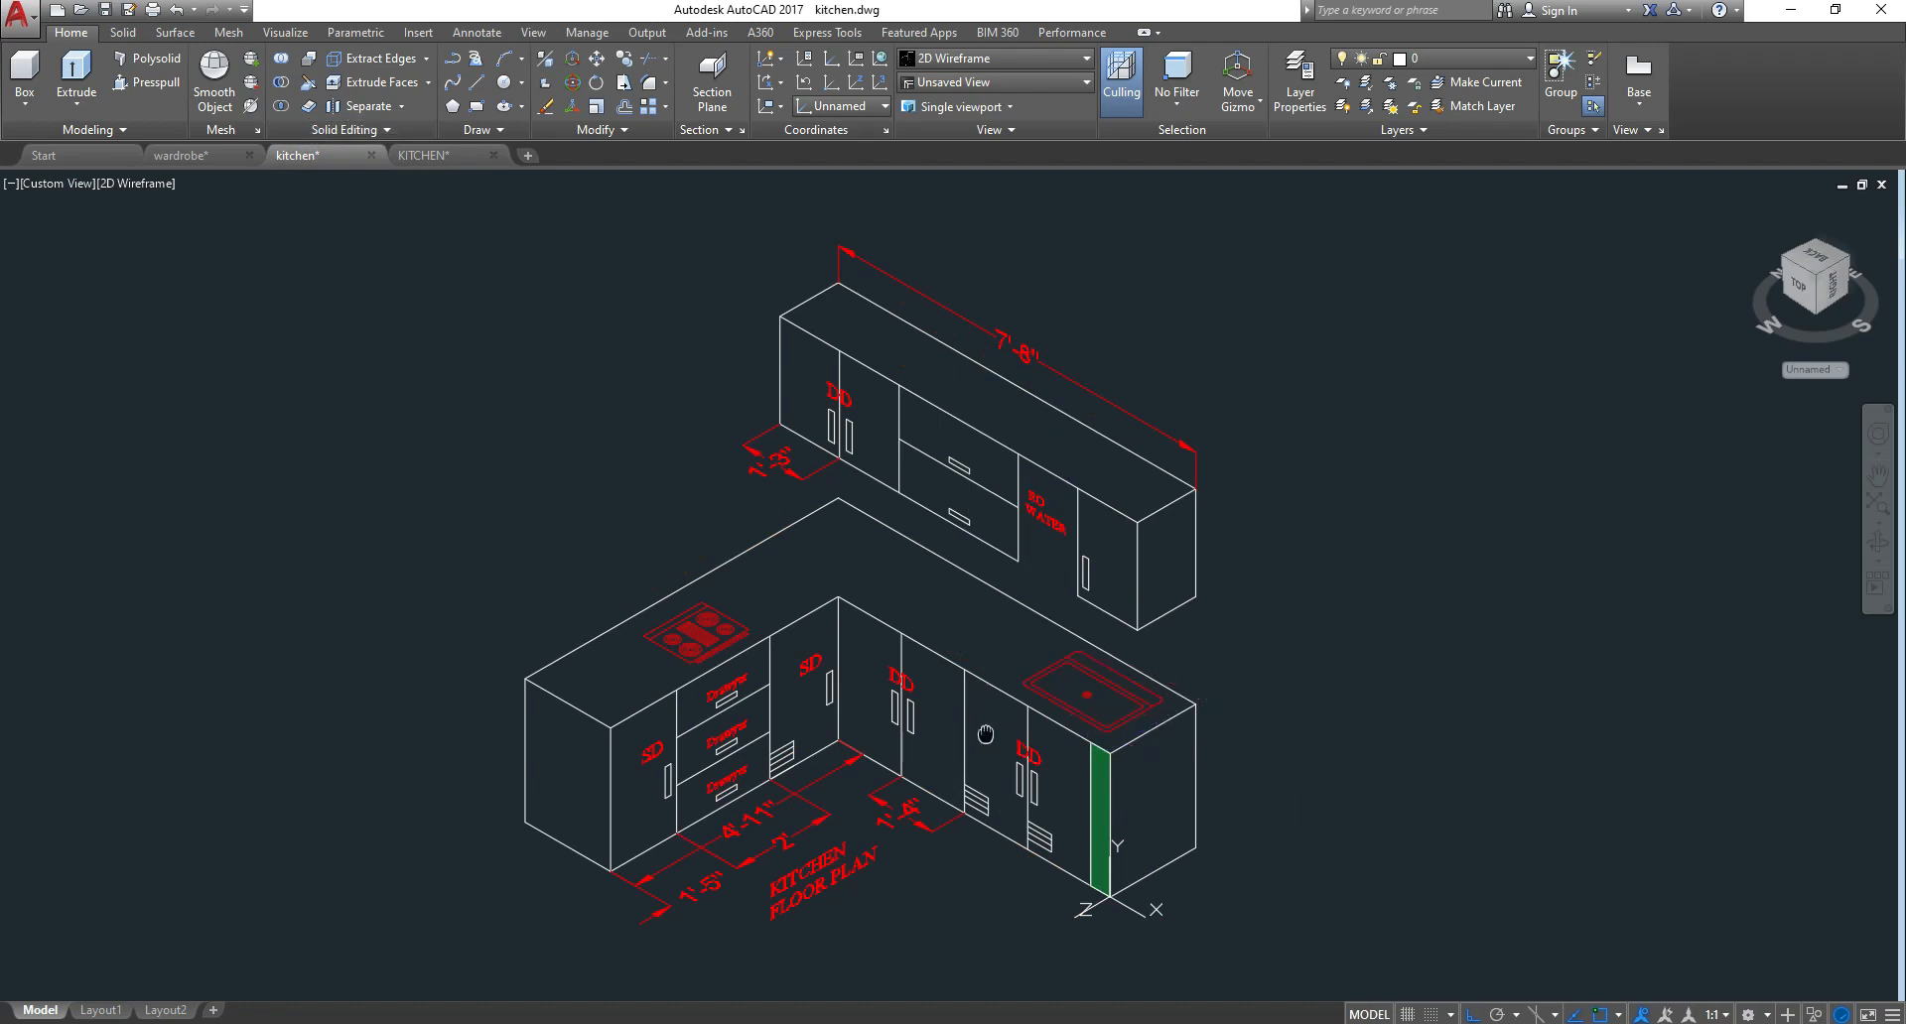
Examine the dimensions and labels on the base cabinets and the wall cabinets
middle_drag(1098, 724, 1057, 722)
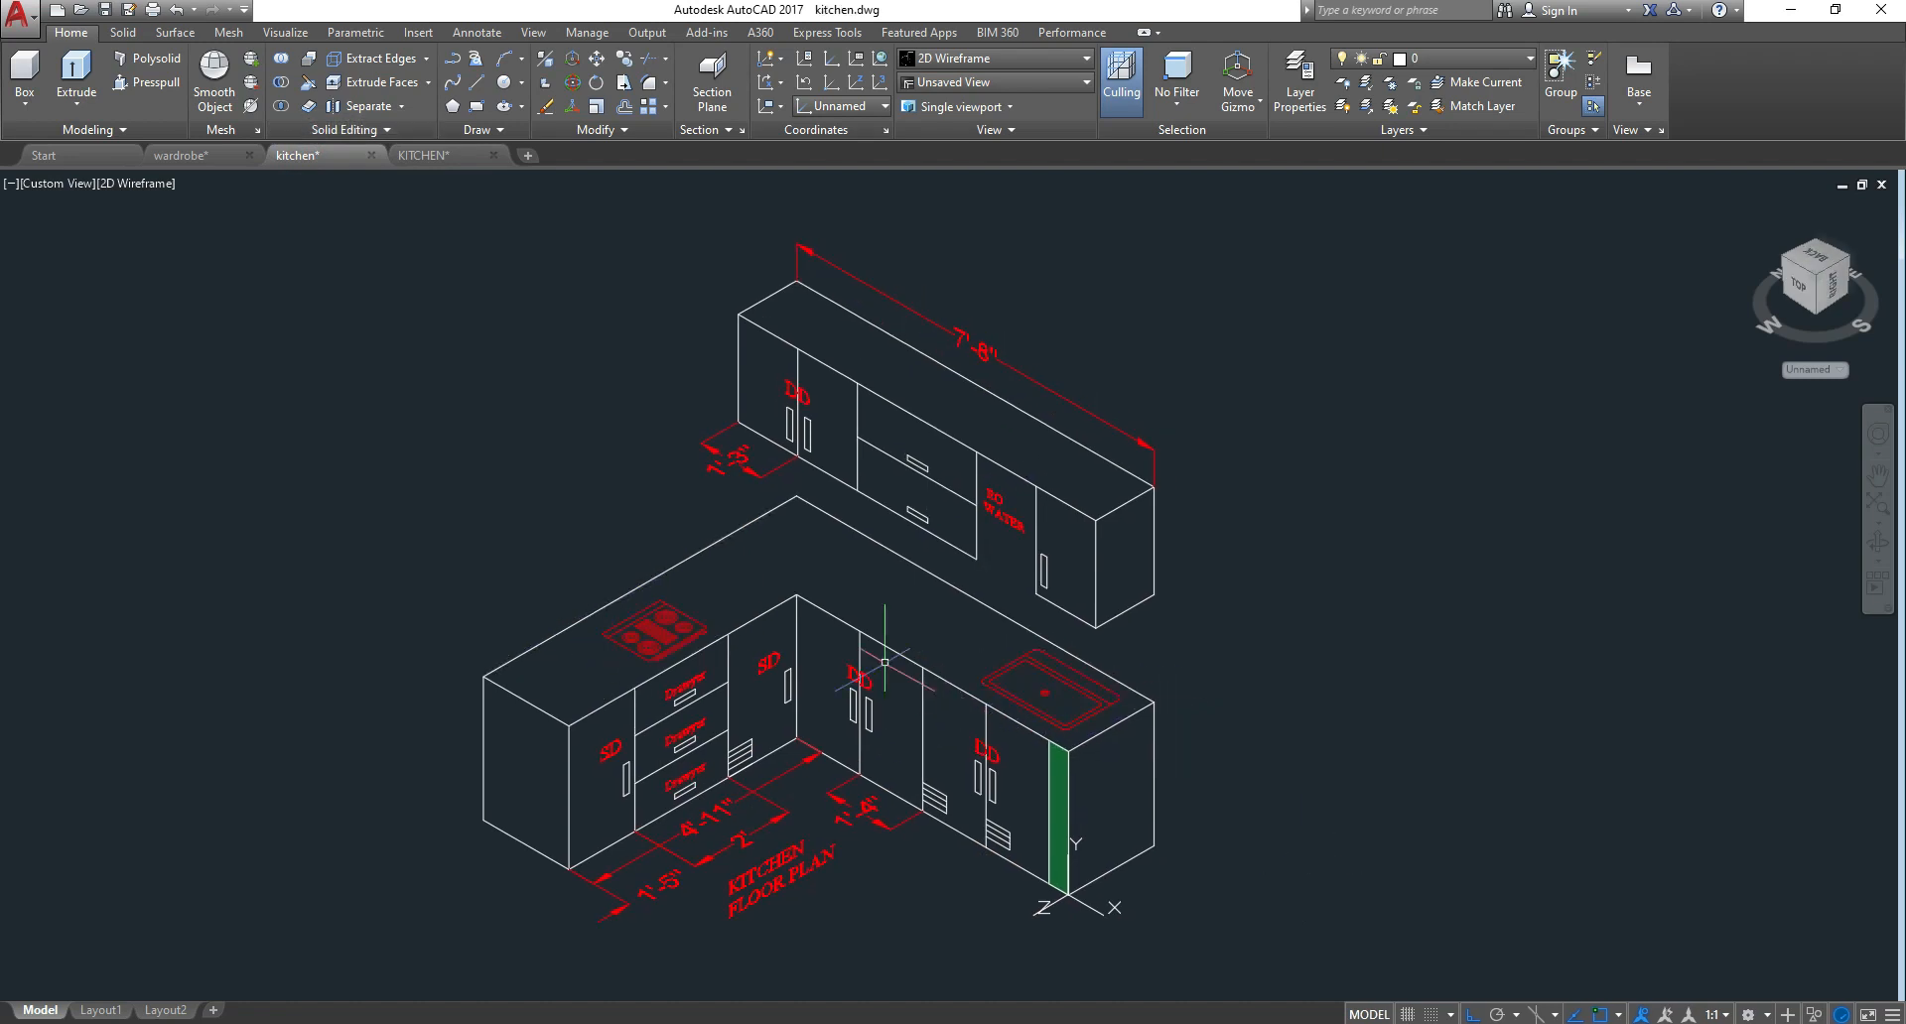
middle_drag(777, 749, 715, 750)
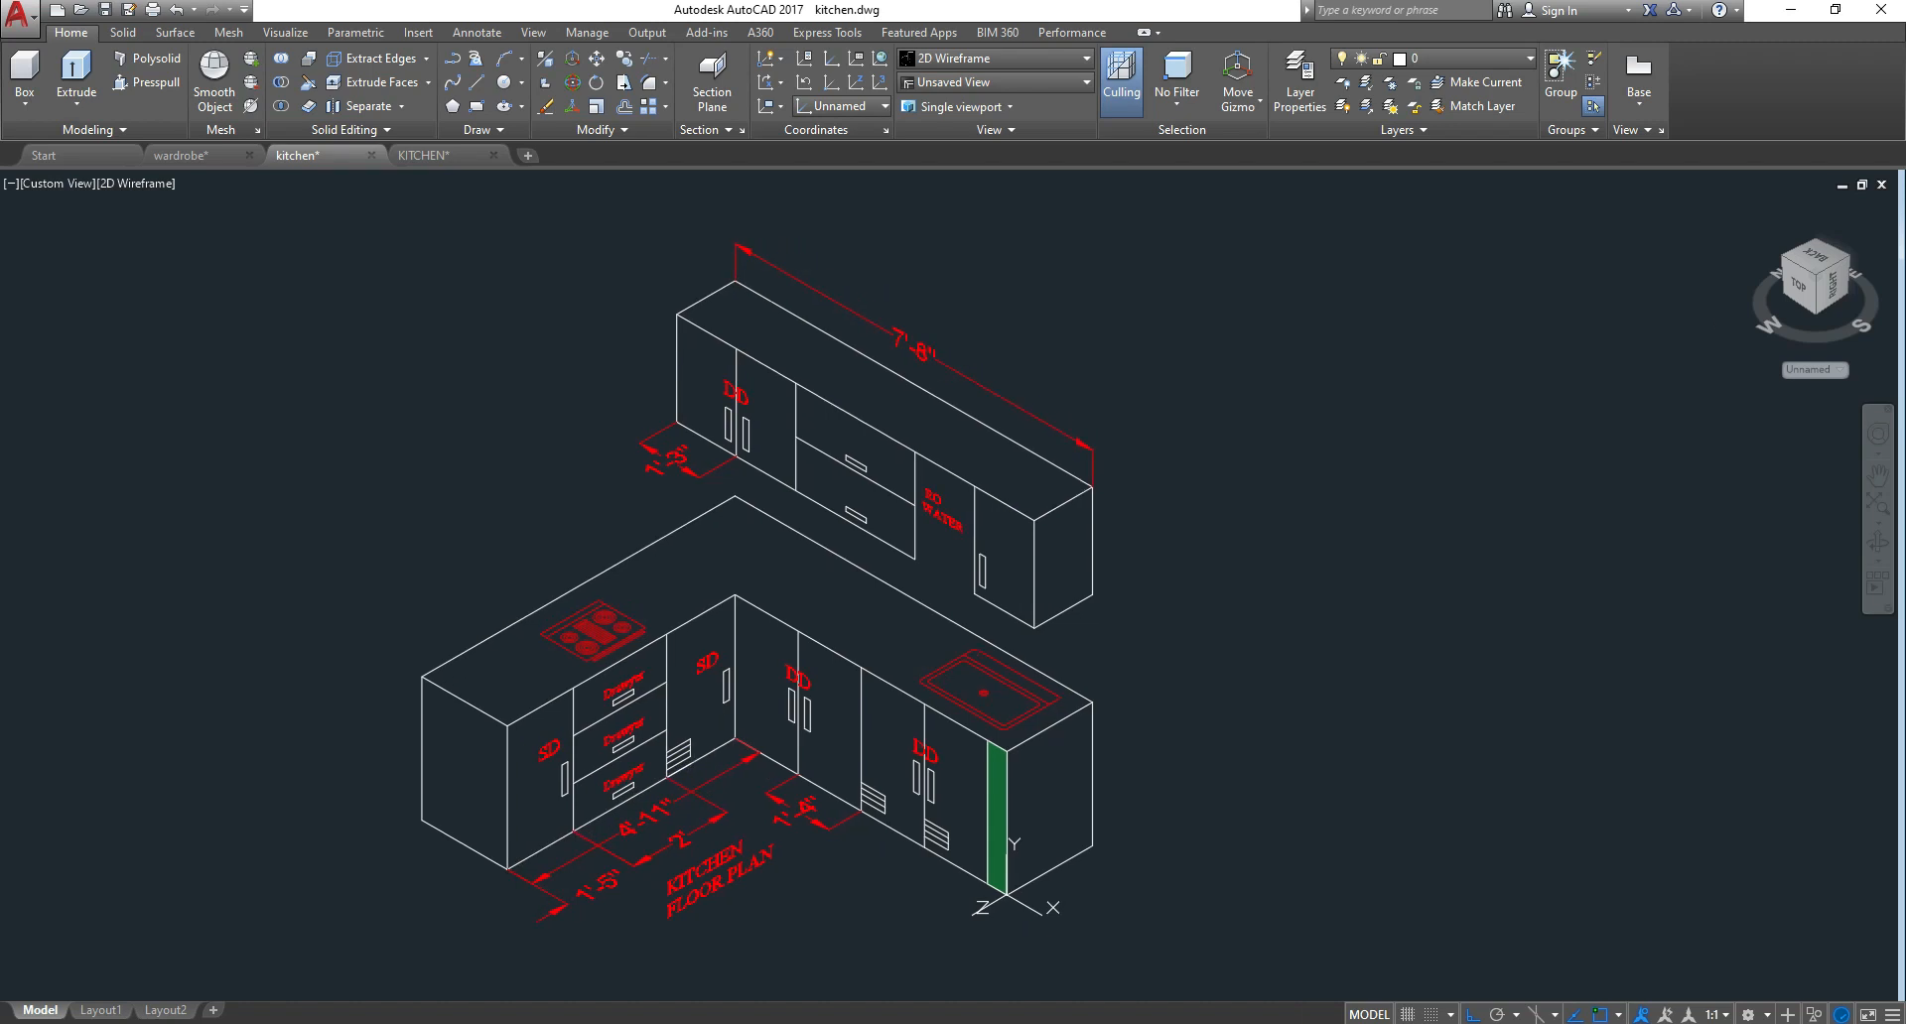
scroll(555, 730, up, 2)
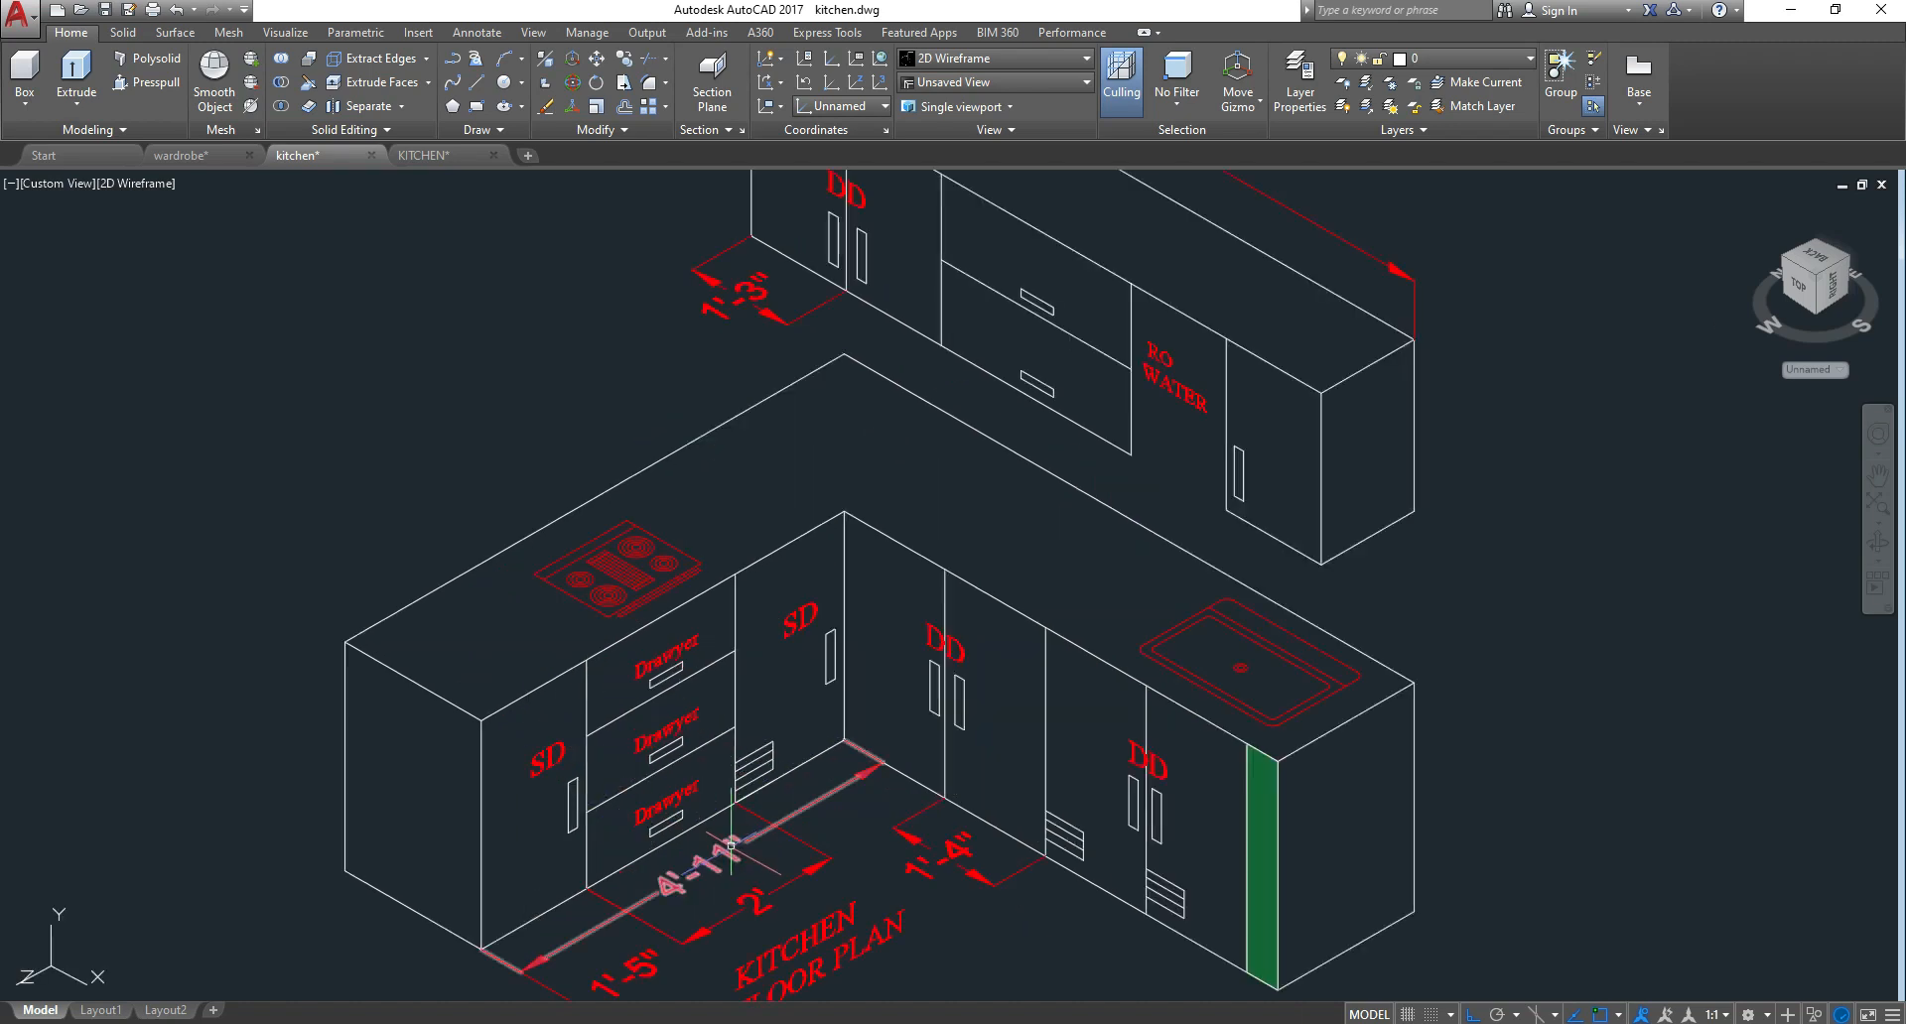
scroll(734, 854, down, 2)
middle_drag(740, 893, 756, 845)
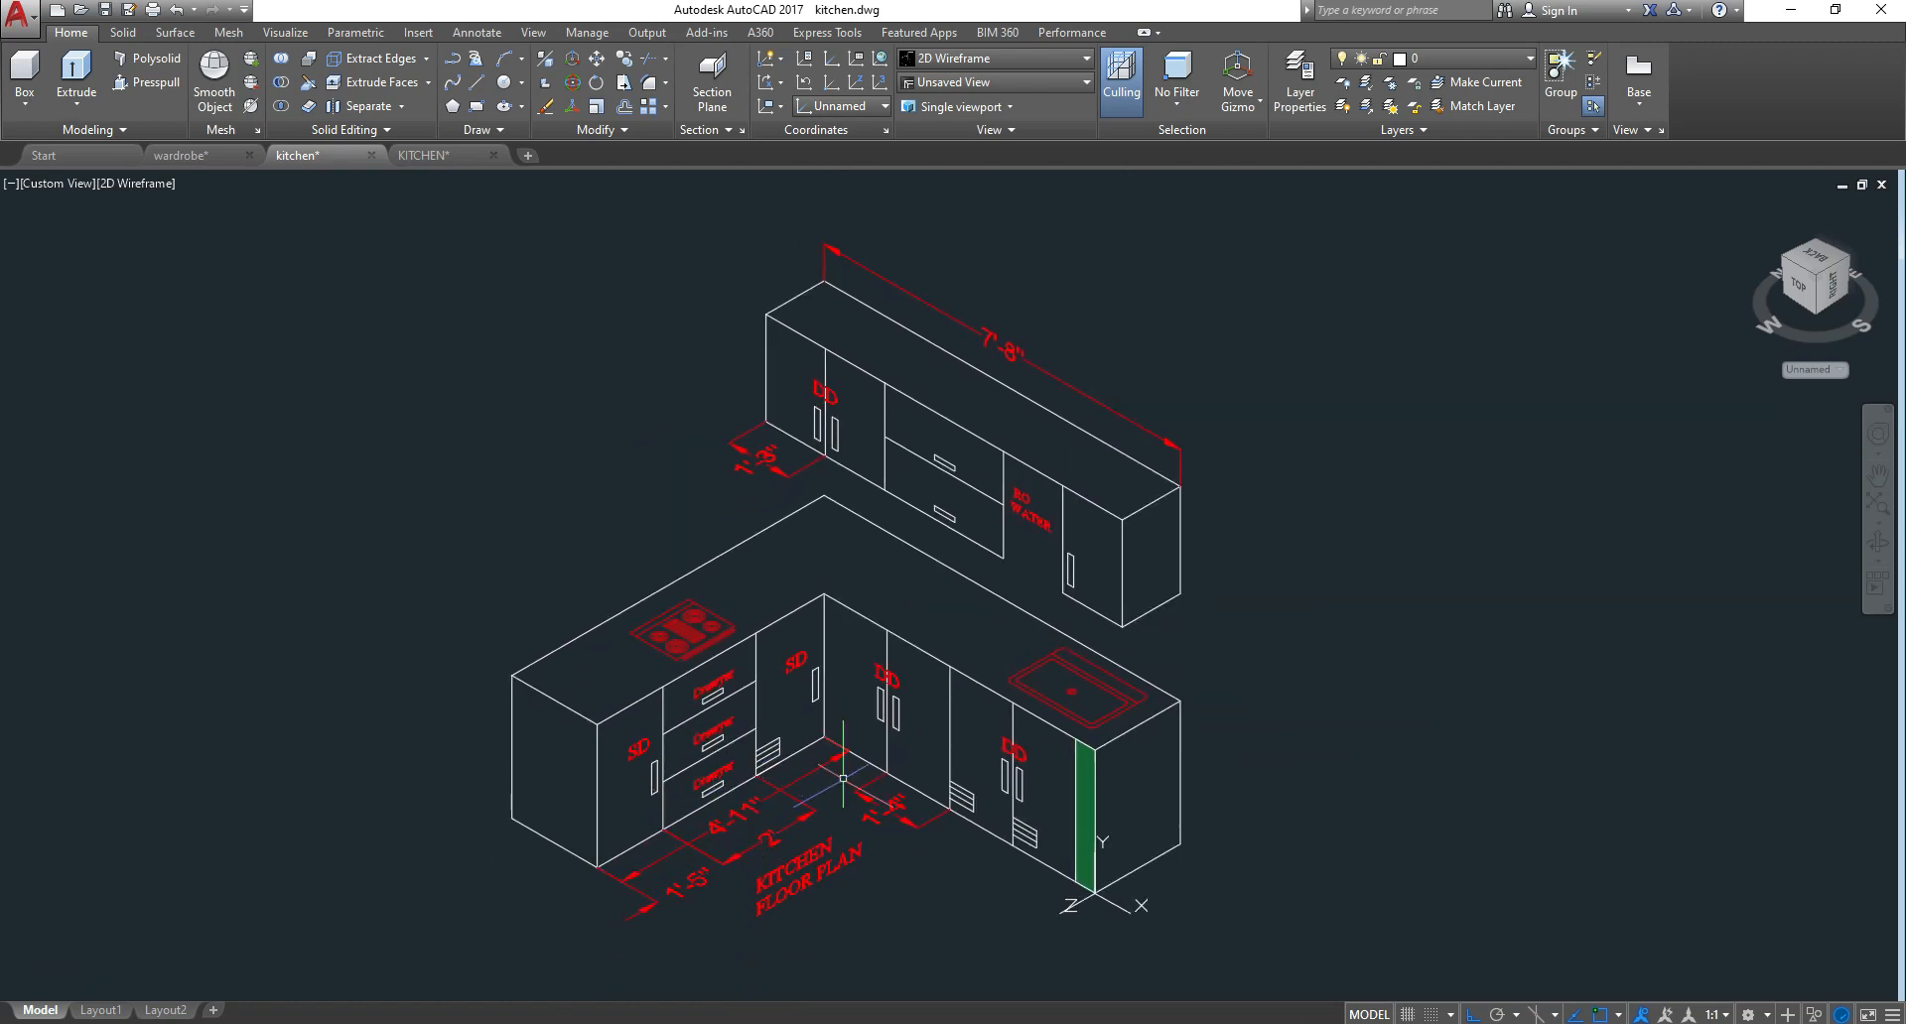
scroll(646, 880, up, 4)
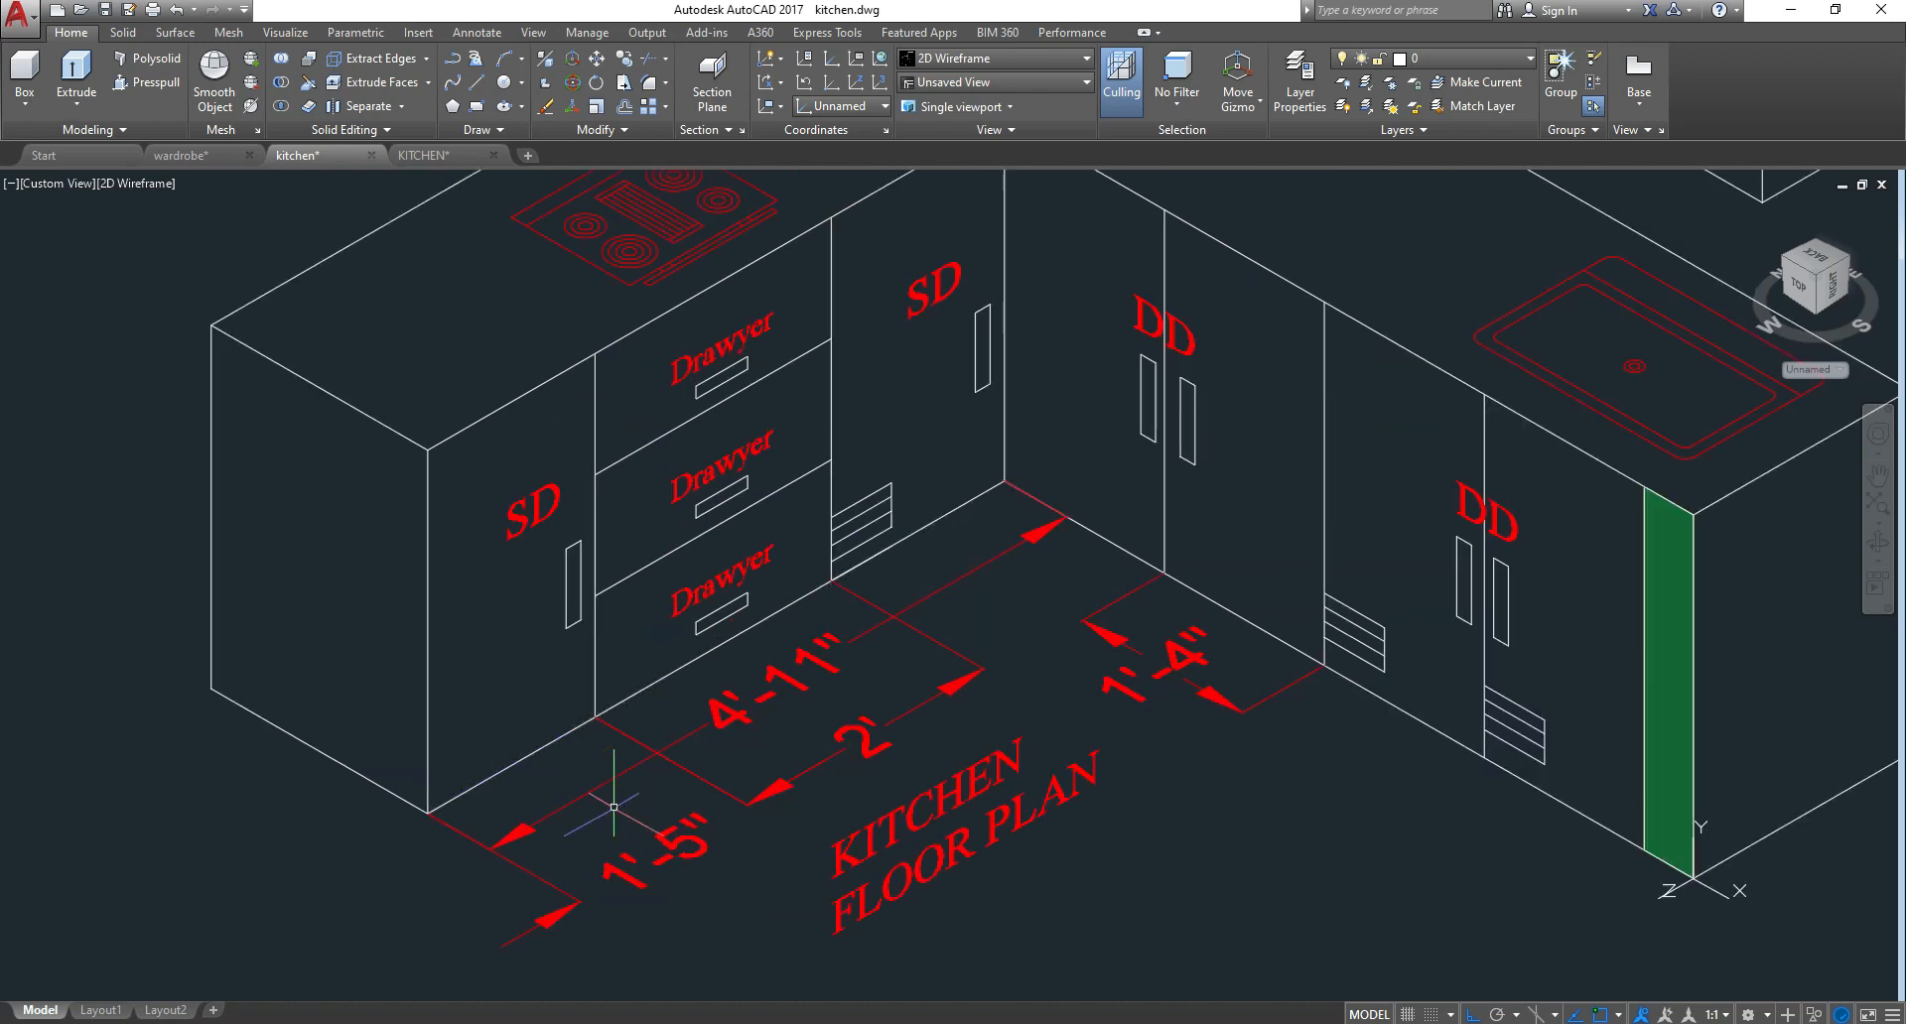
scroll(615, 864, down, 2)
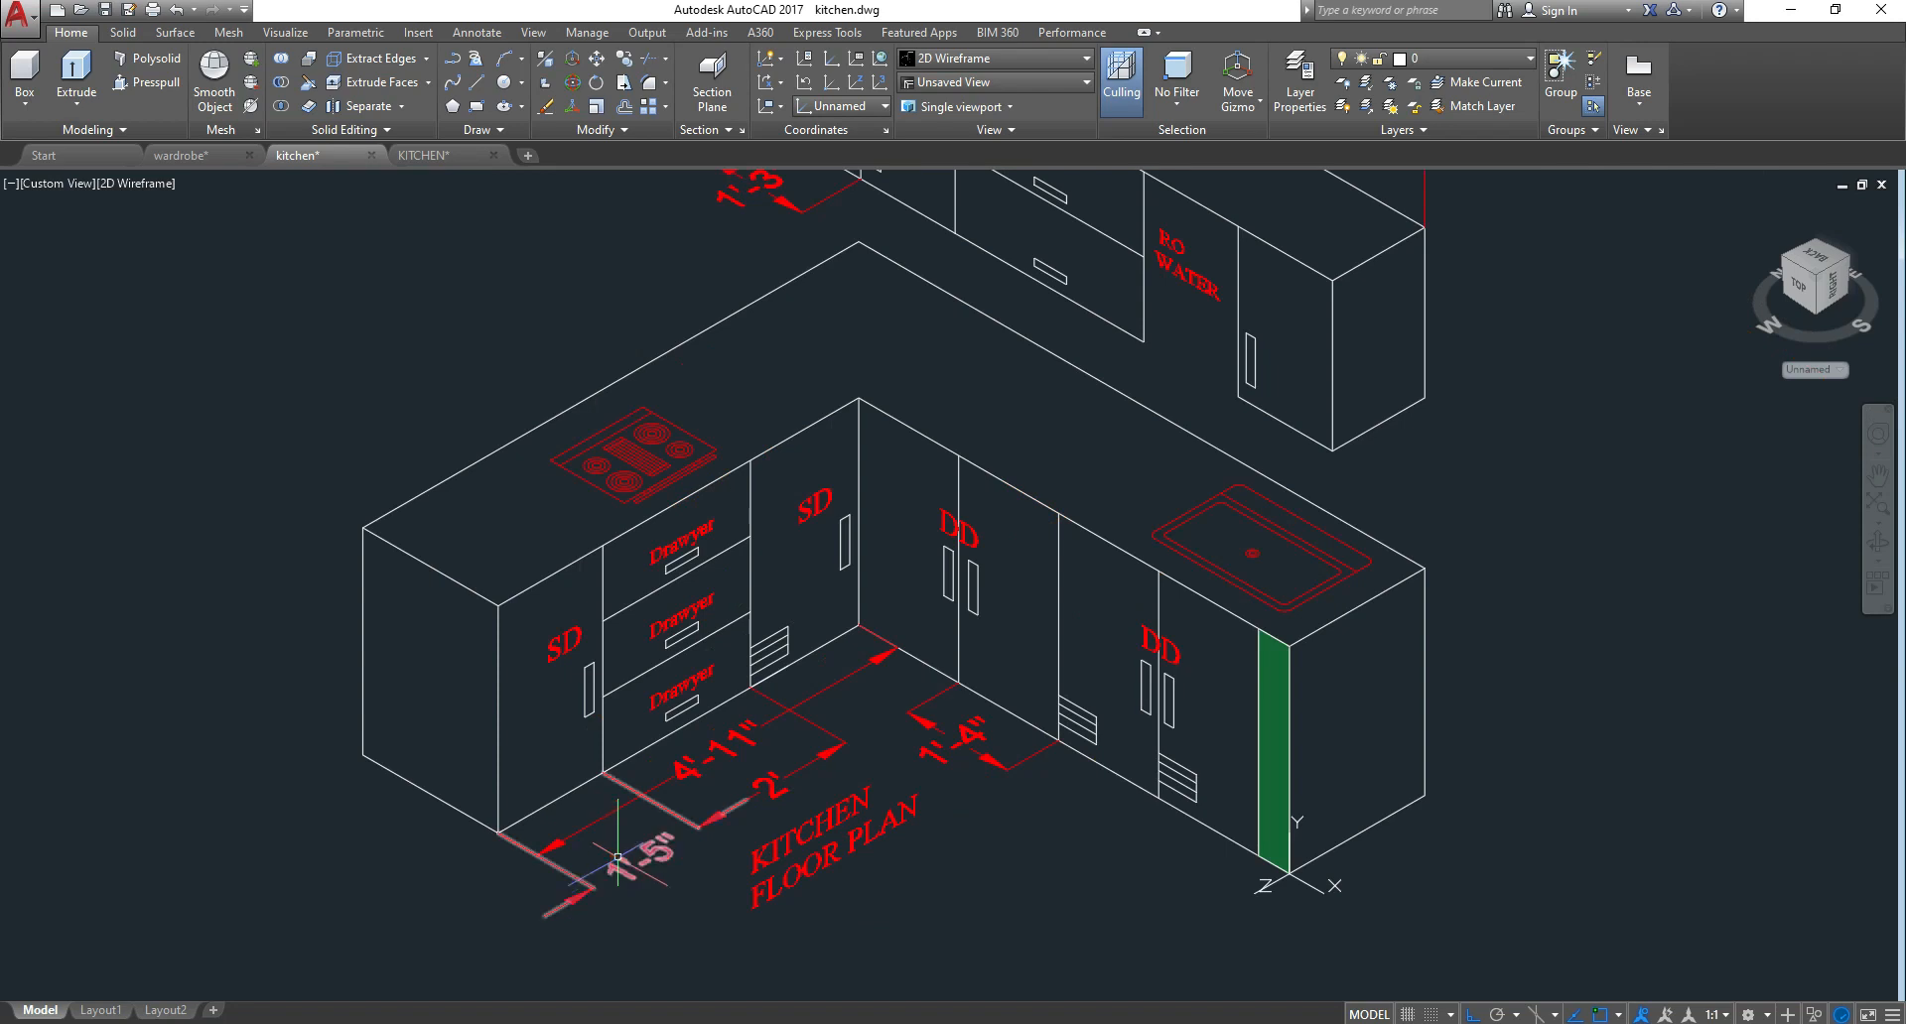
scroll(880, 819, down, 2)
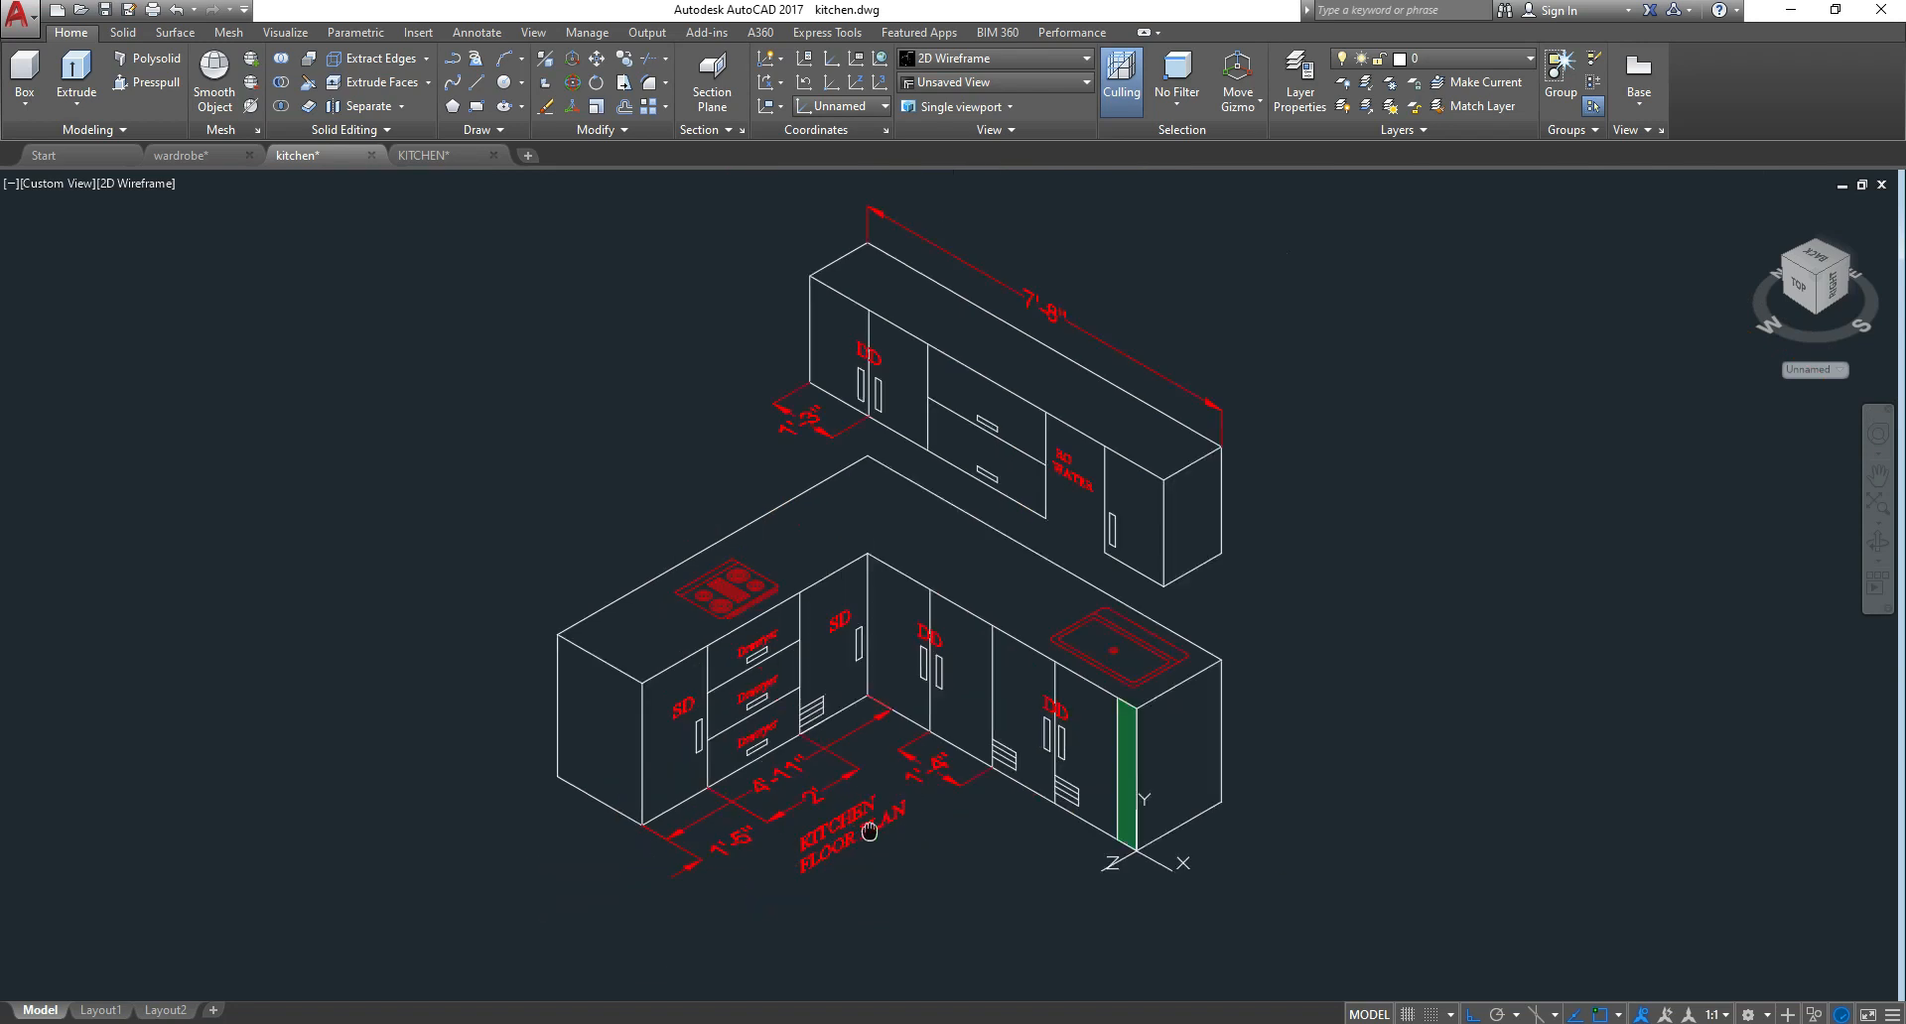
middle_drag(880, 819, 817, 916)
scroll(775, 586, up, 2)
middle_drag(774, 585, 684, 694)
scroll(698, 593, down, 2)
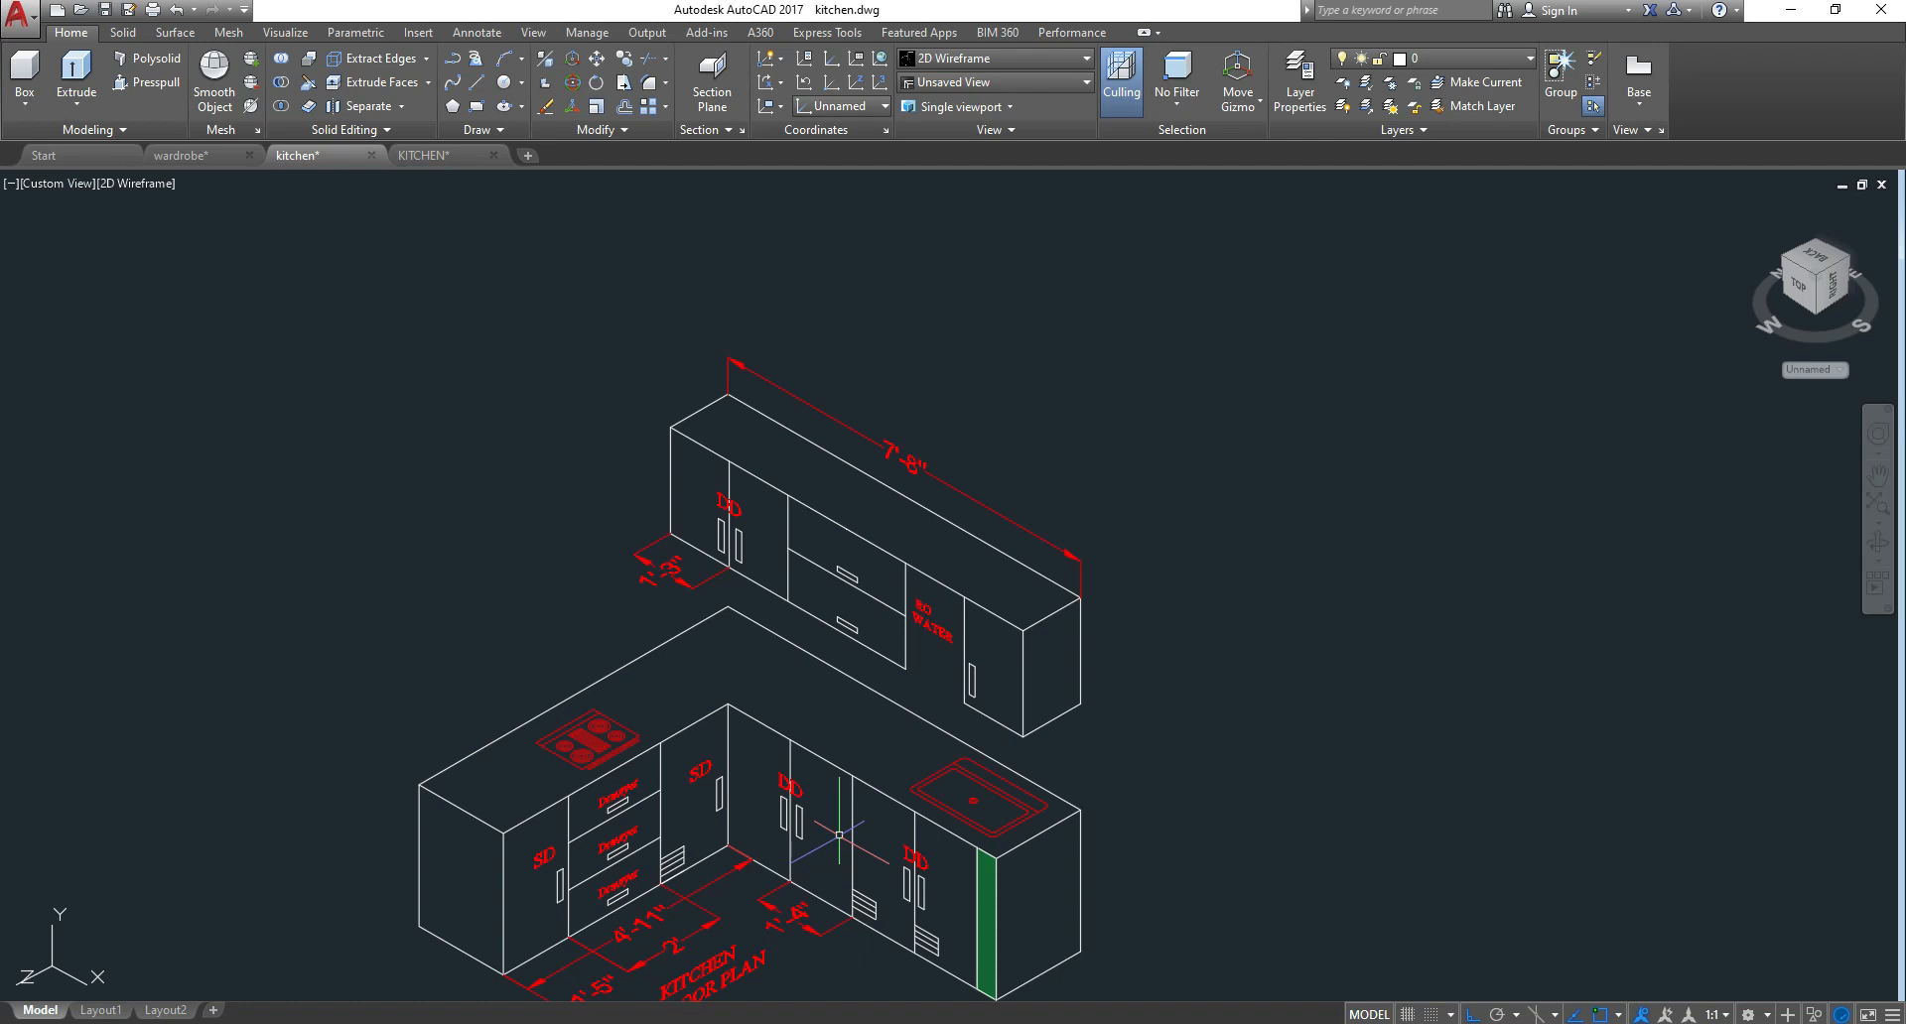
middle_drag(839, 835, 896, 785)
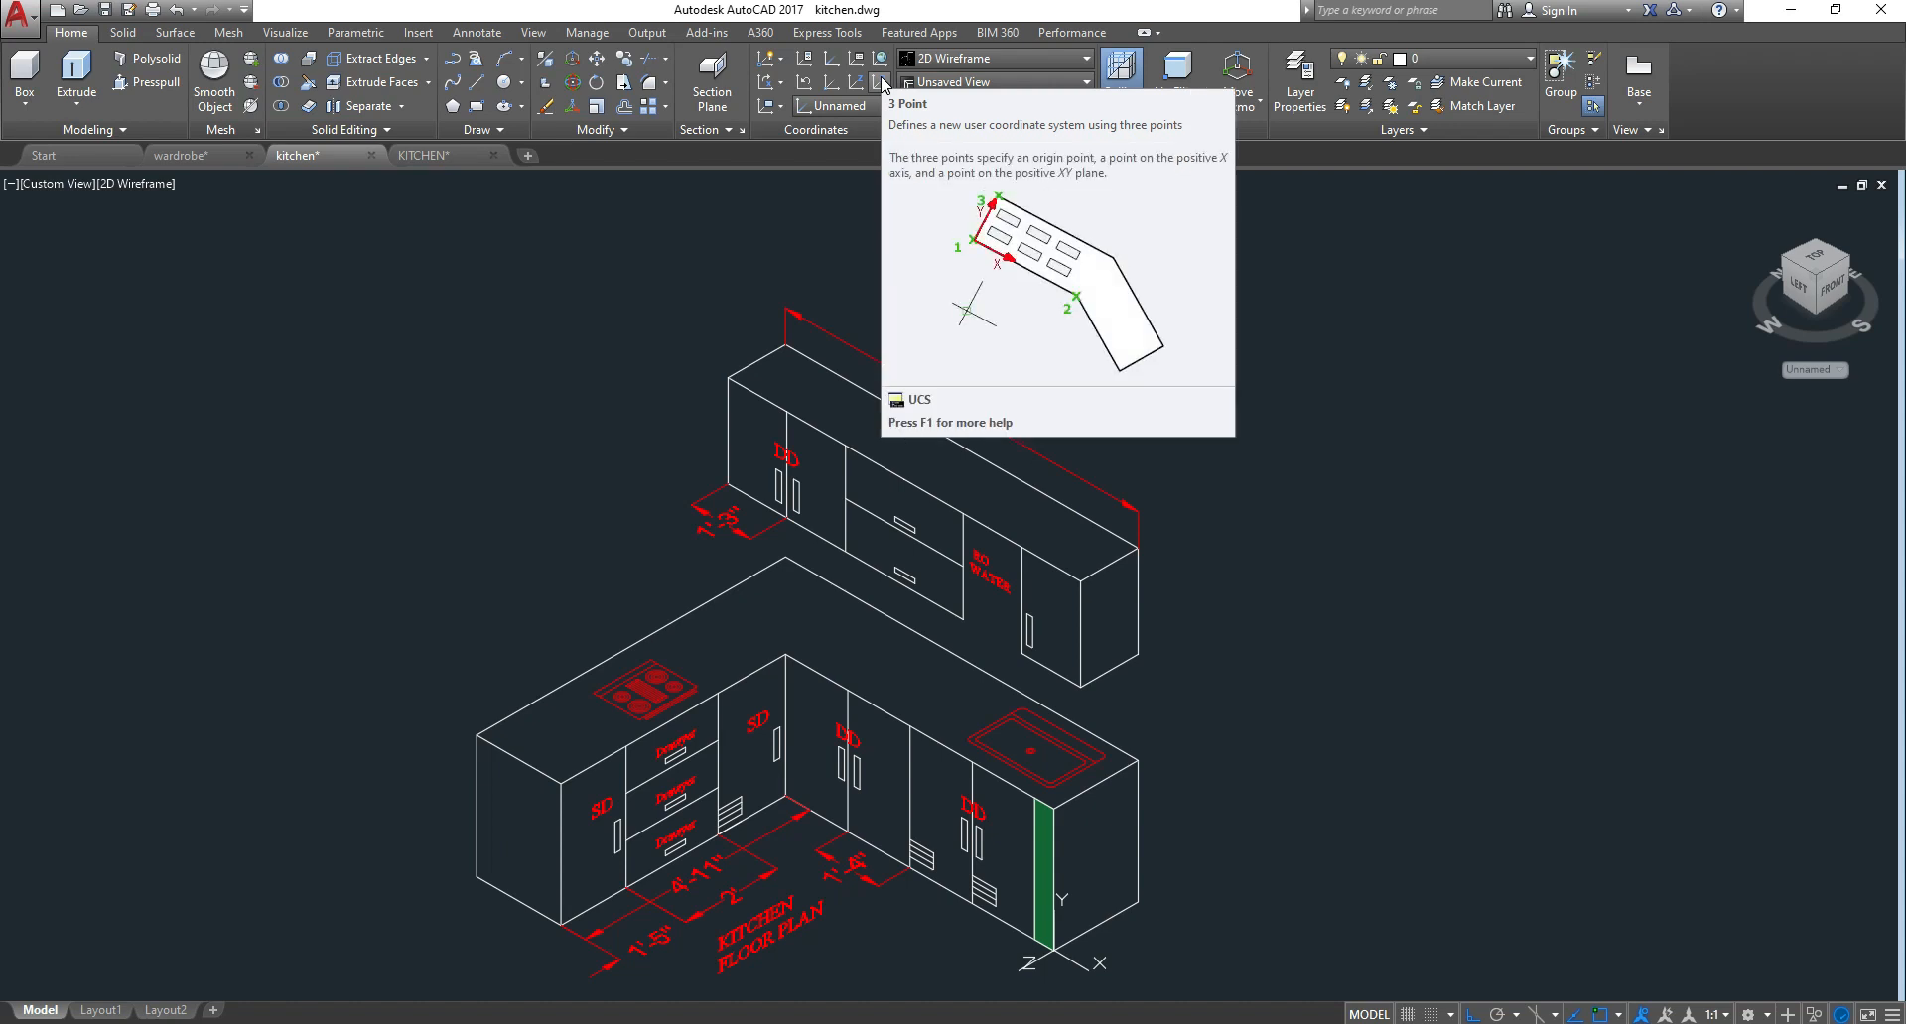
Set the kitchen drawing's coordinate system to World
click(881, 83)
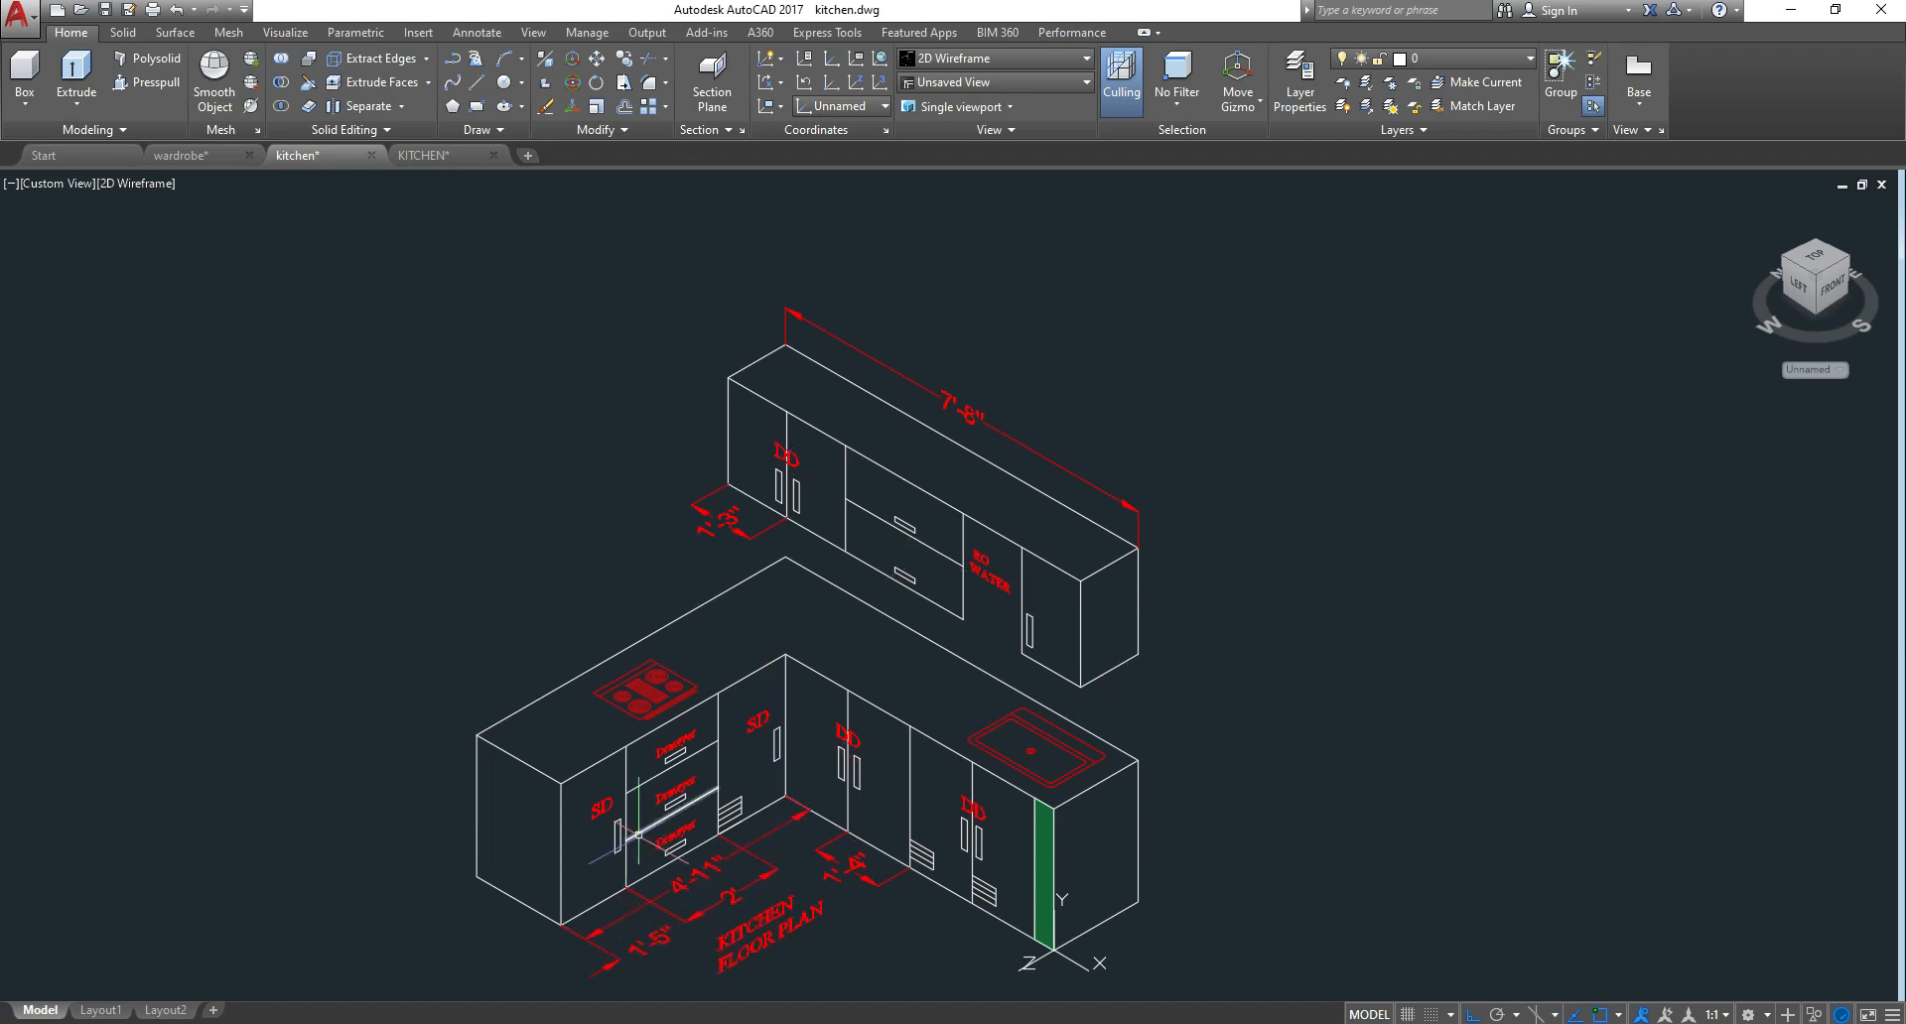
middle_drag(667, 833, 709, 762)
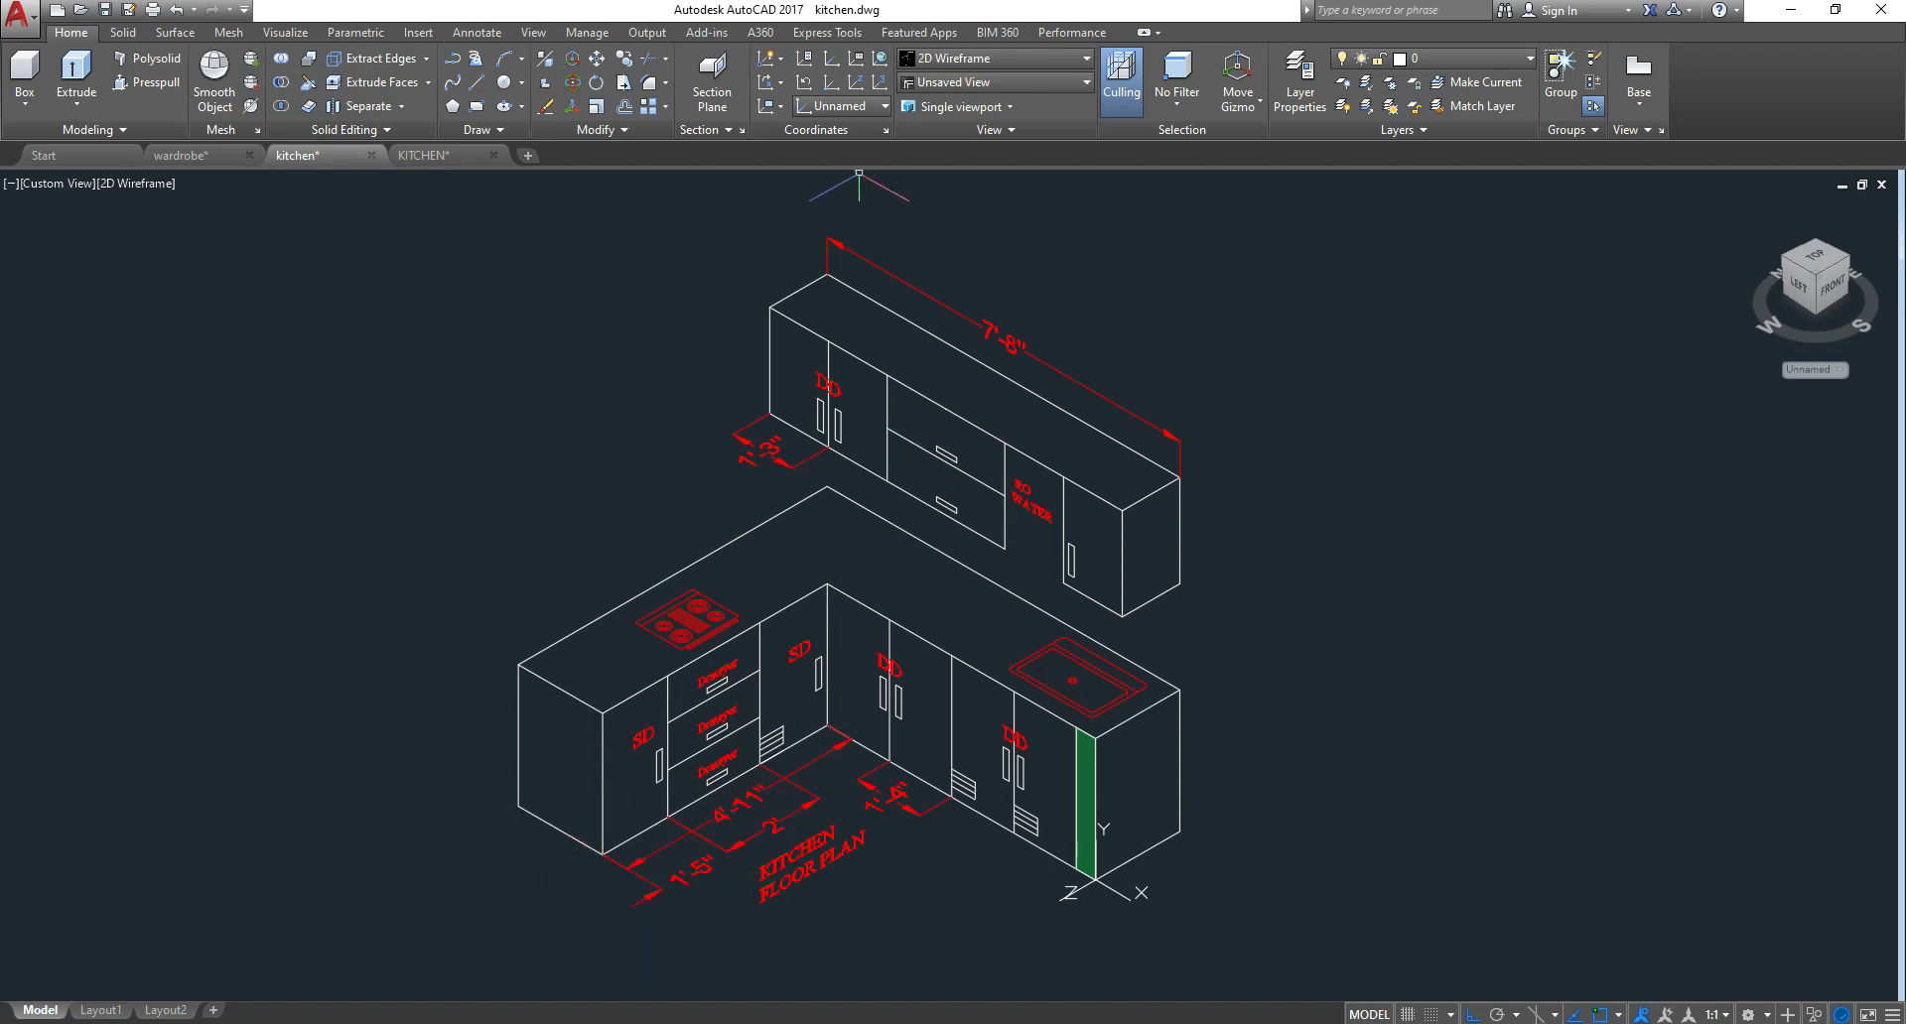
click(879, 82)
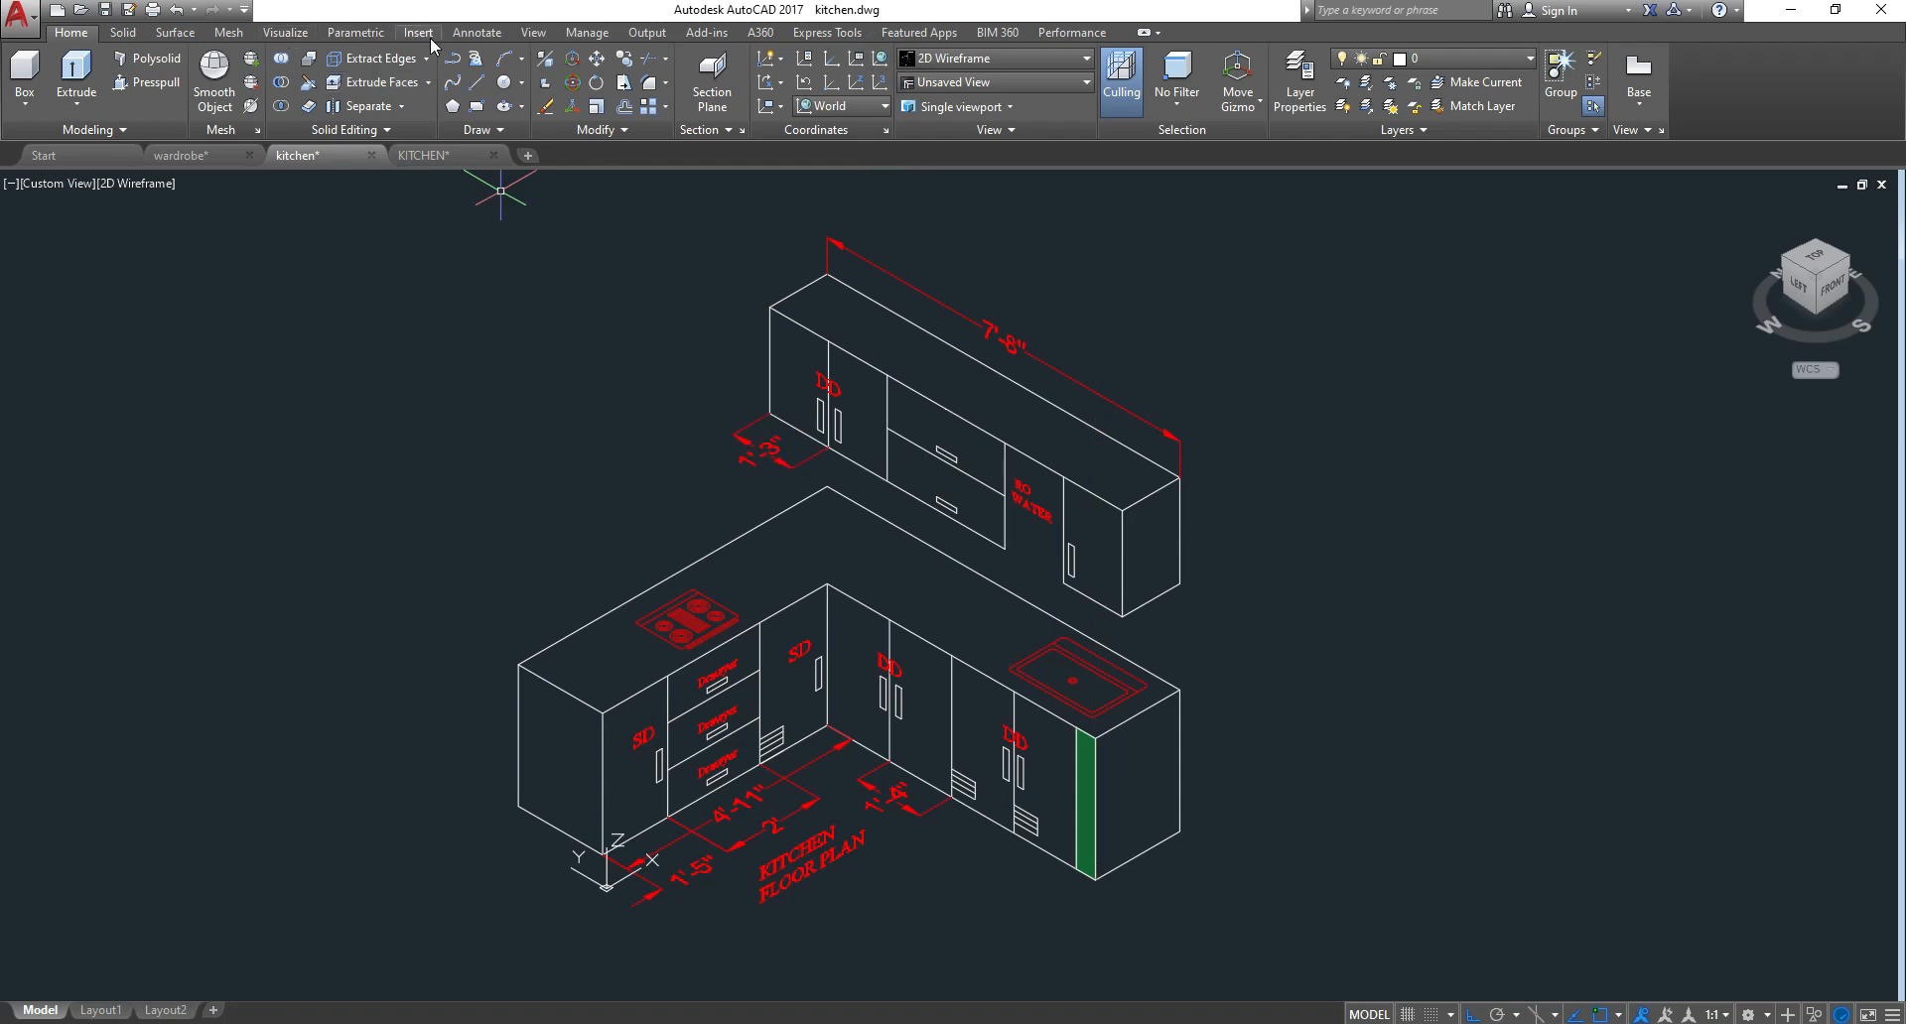
Try to add a linear dimension along the floor edge of the drawer cabinets, from their outer front corner to the inner corner
click(476, 32)
click(398, 105)
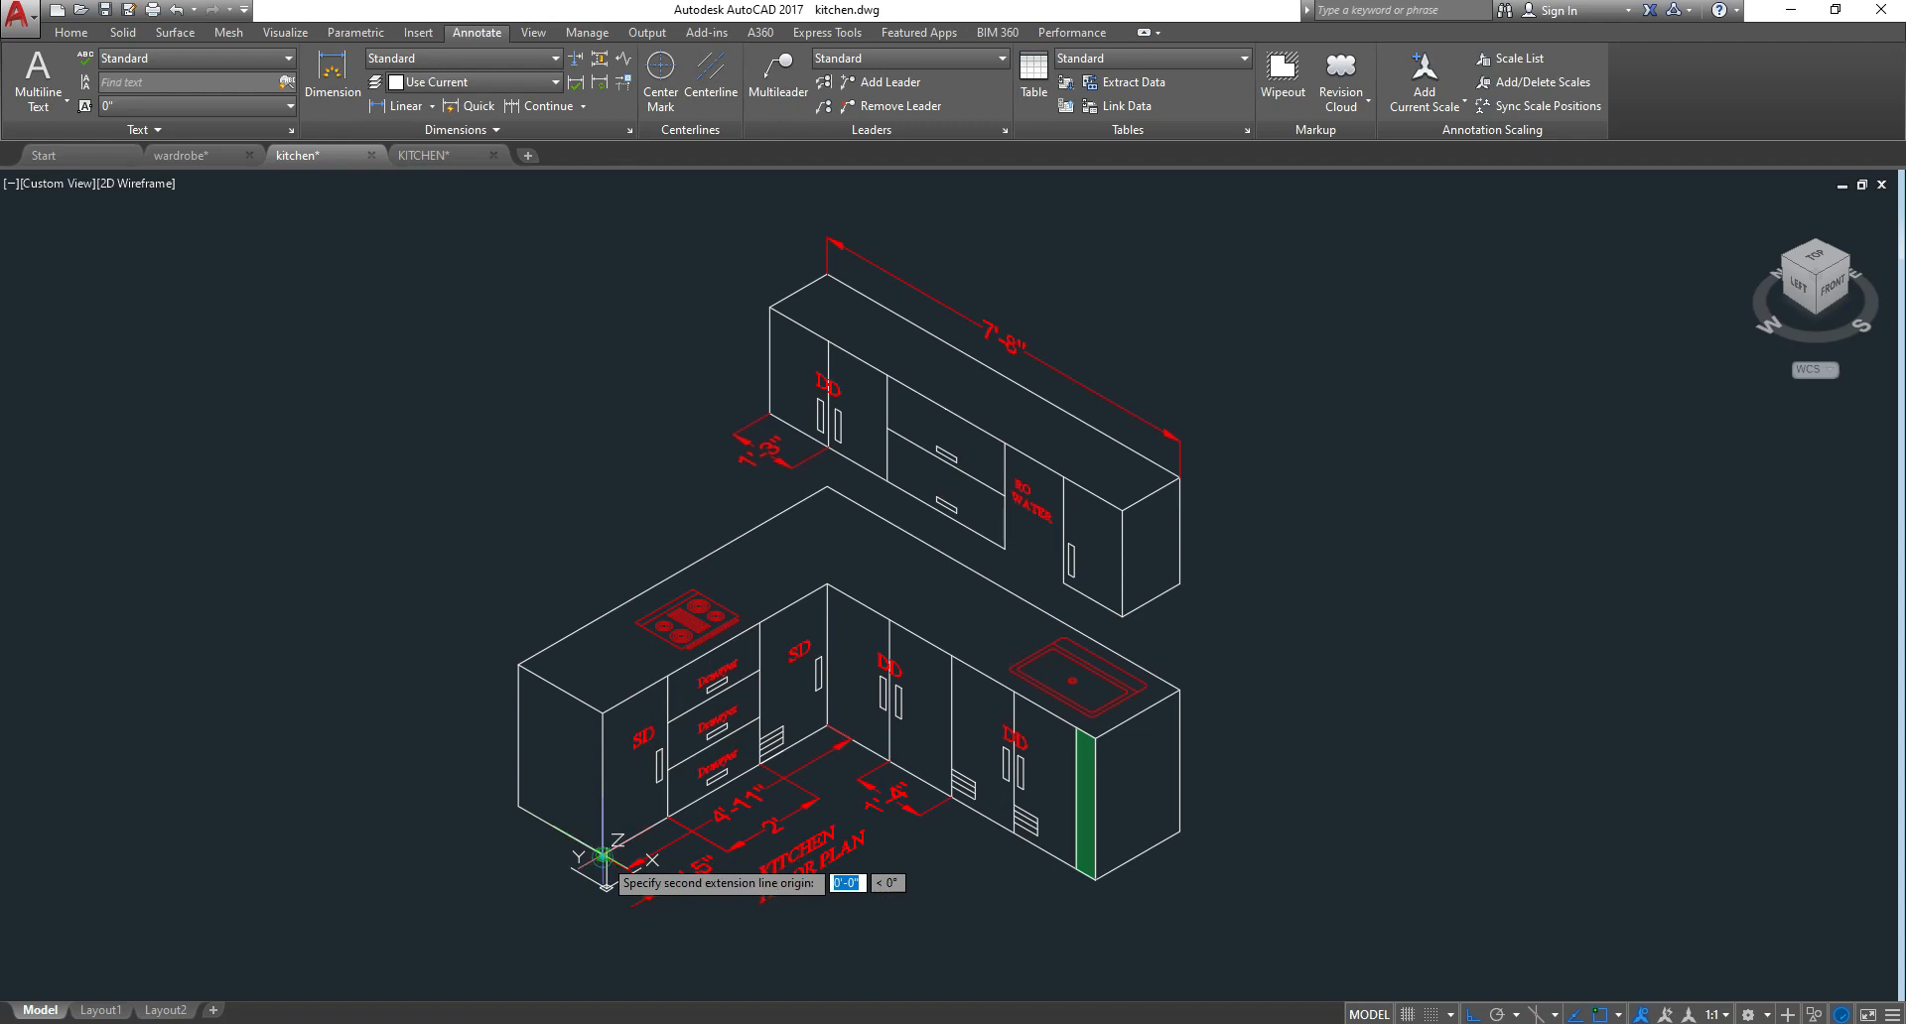
click(827, 726)
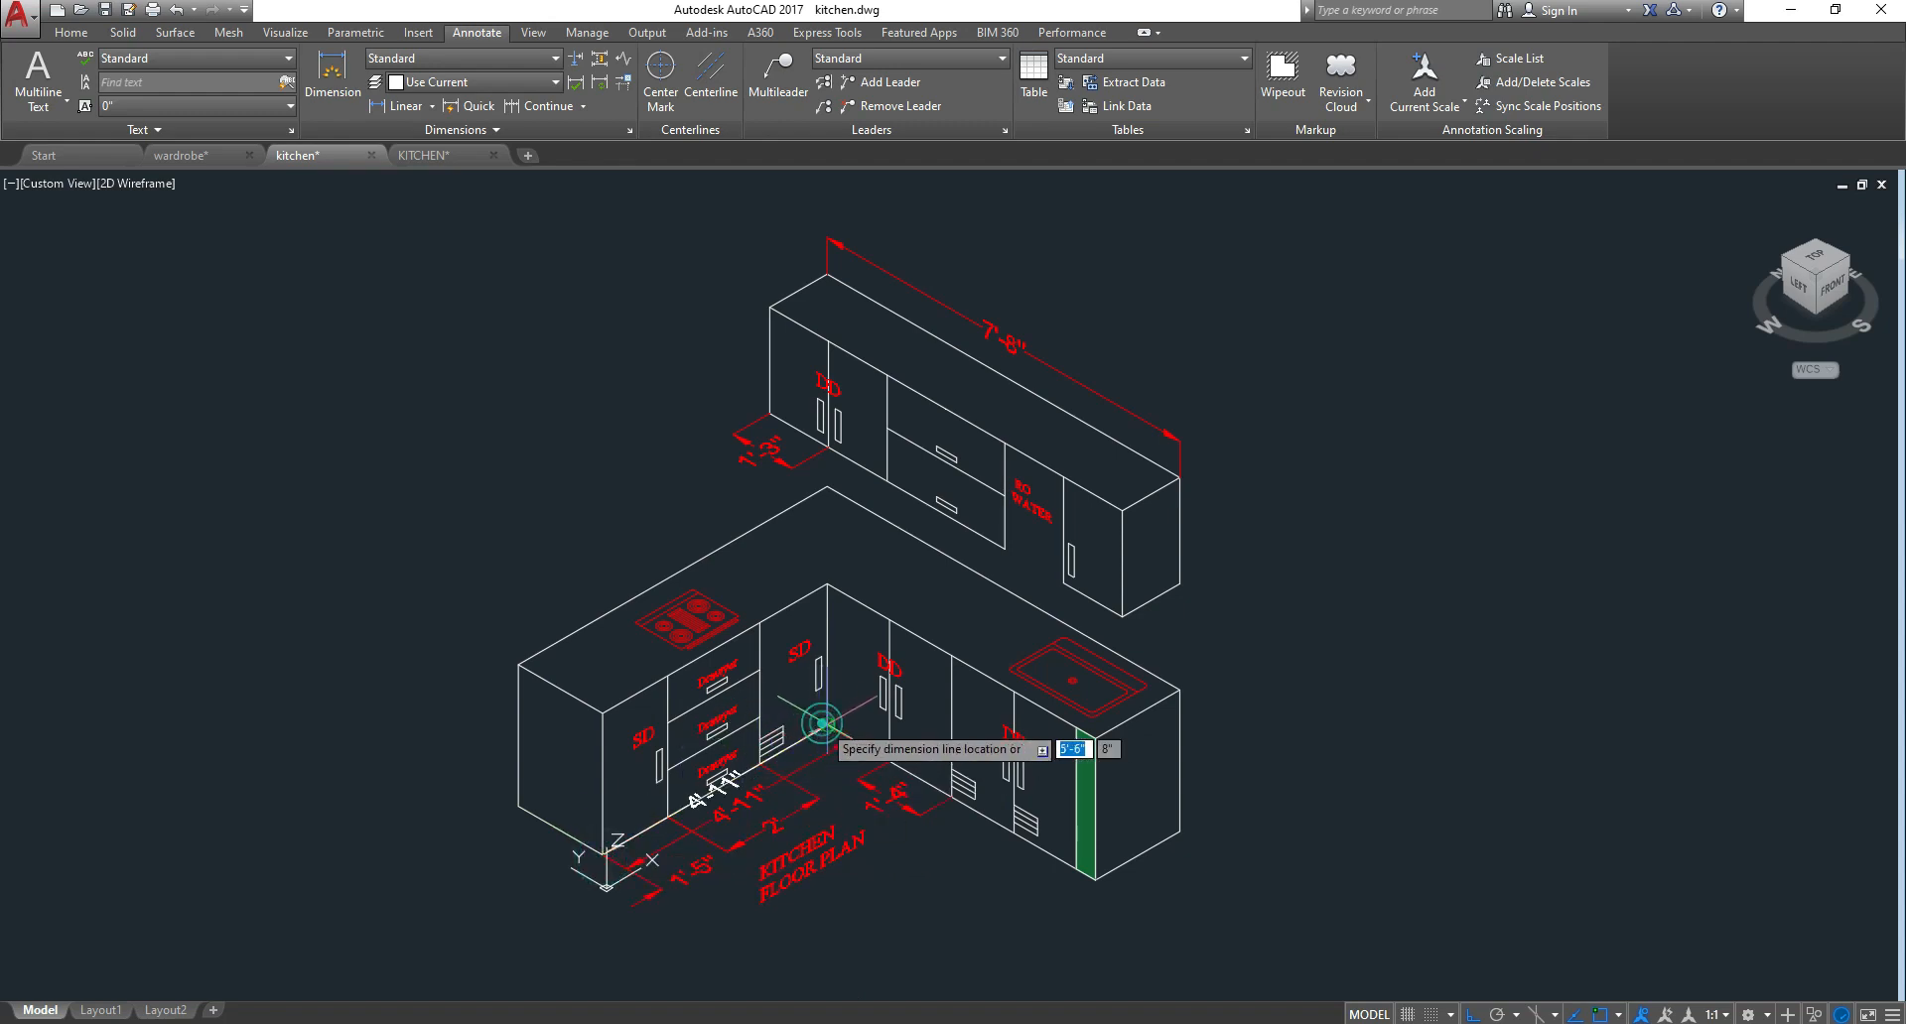
click(804, 745)
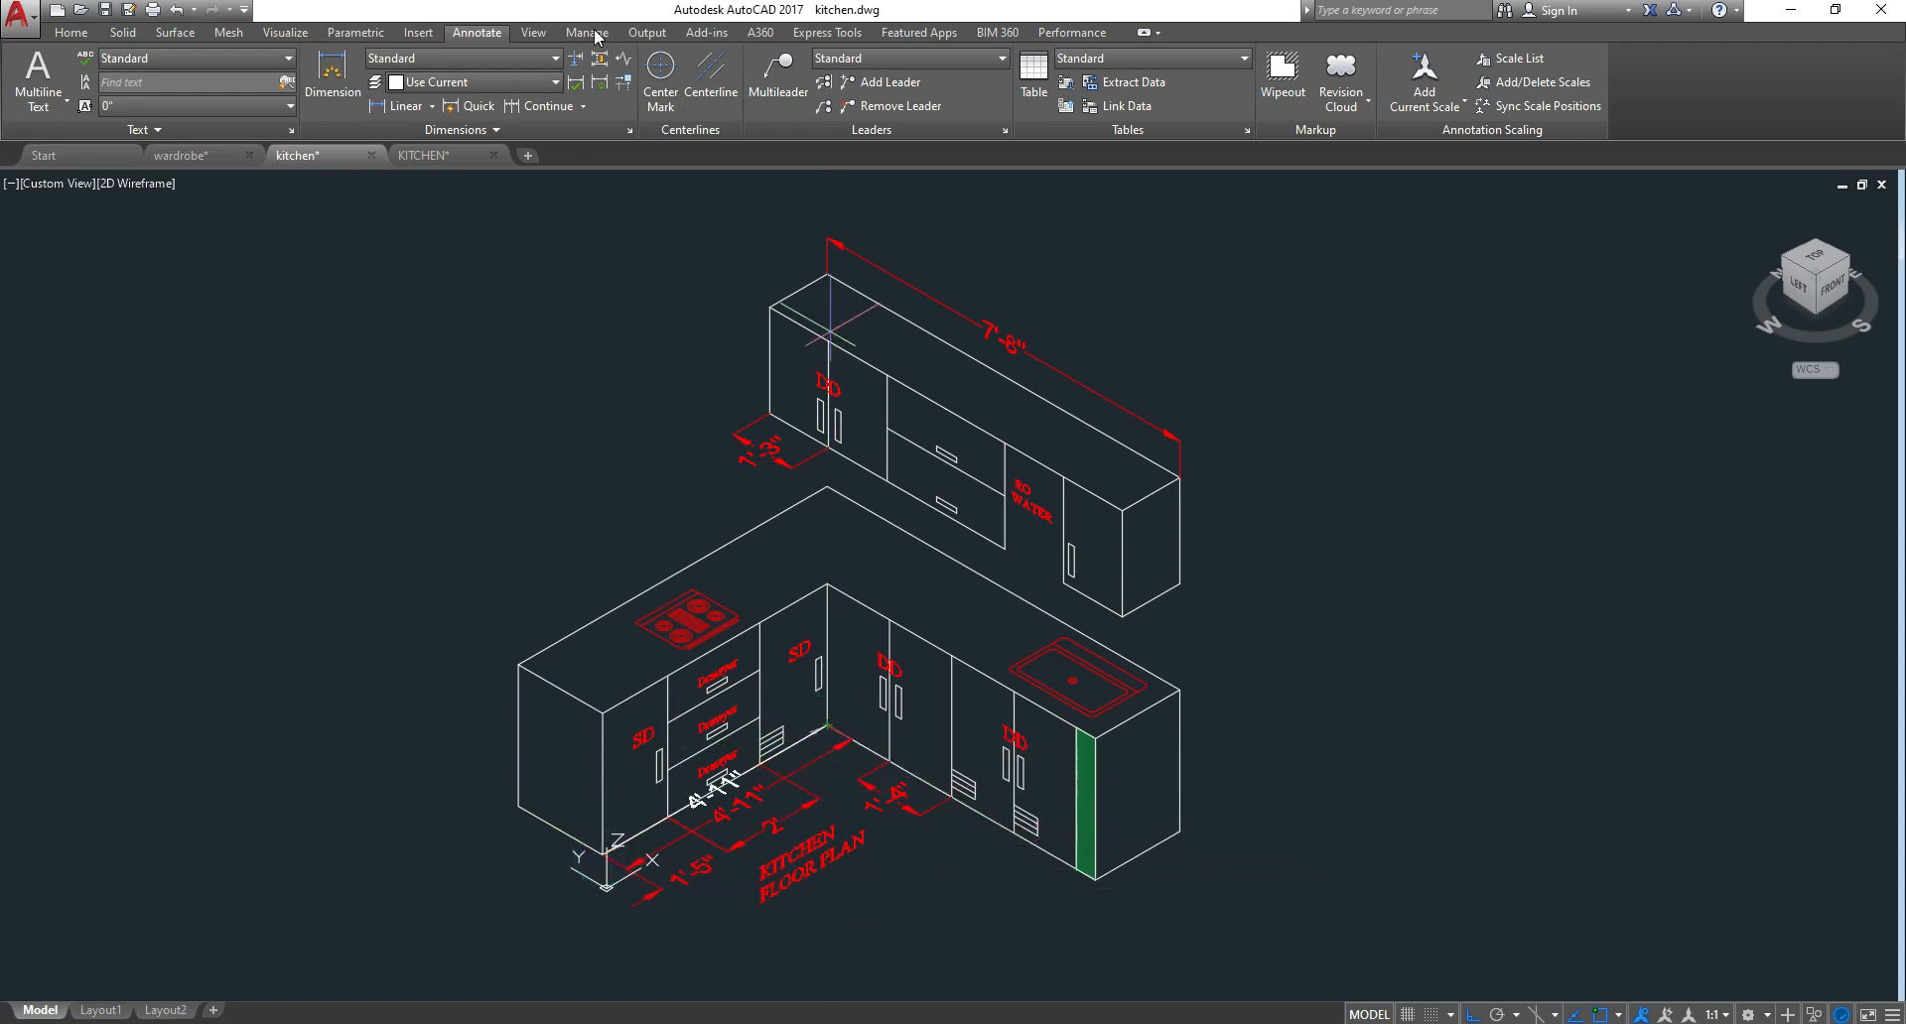
Try to add a linear dimension along the countertop's back edge above the drawer cabinets
click(398, 105)
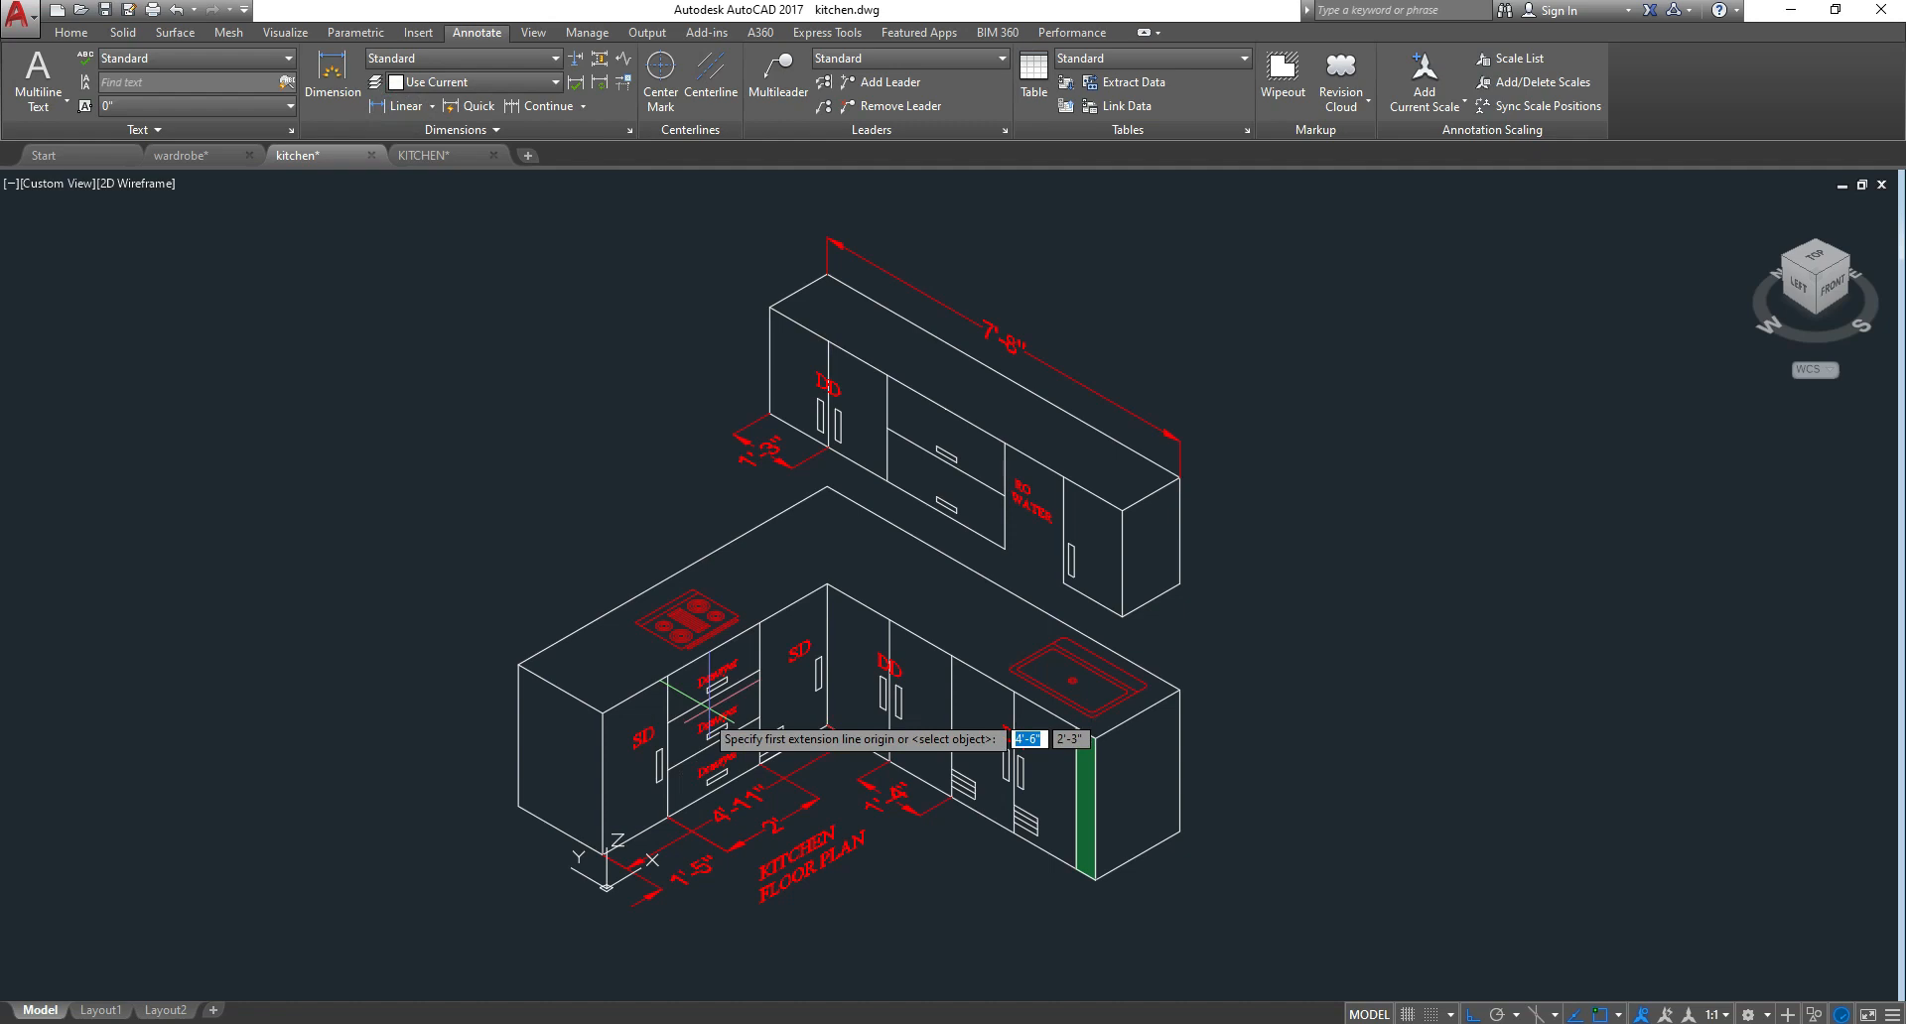
click(518, 663)
click(827, 486)
scroll(501, 766, up, 3)
scroll(484, 764, up, 2)
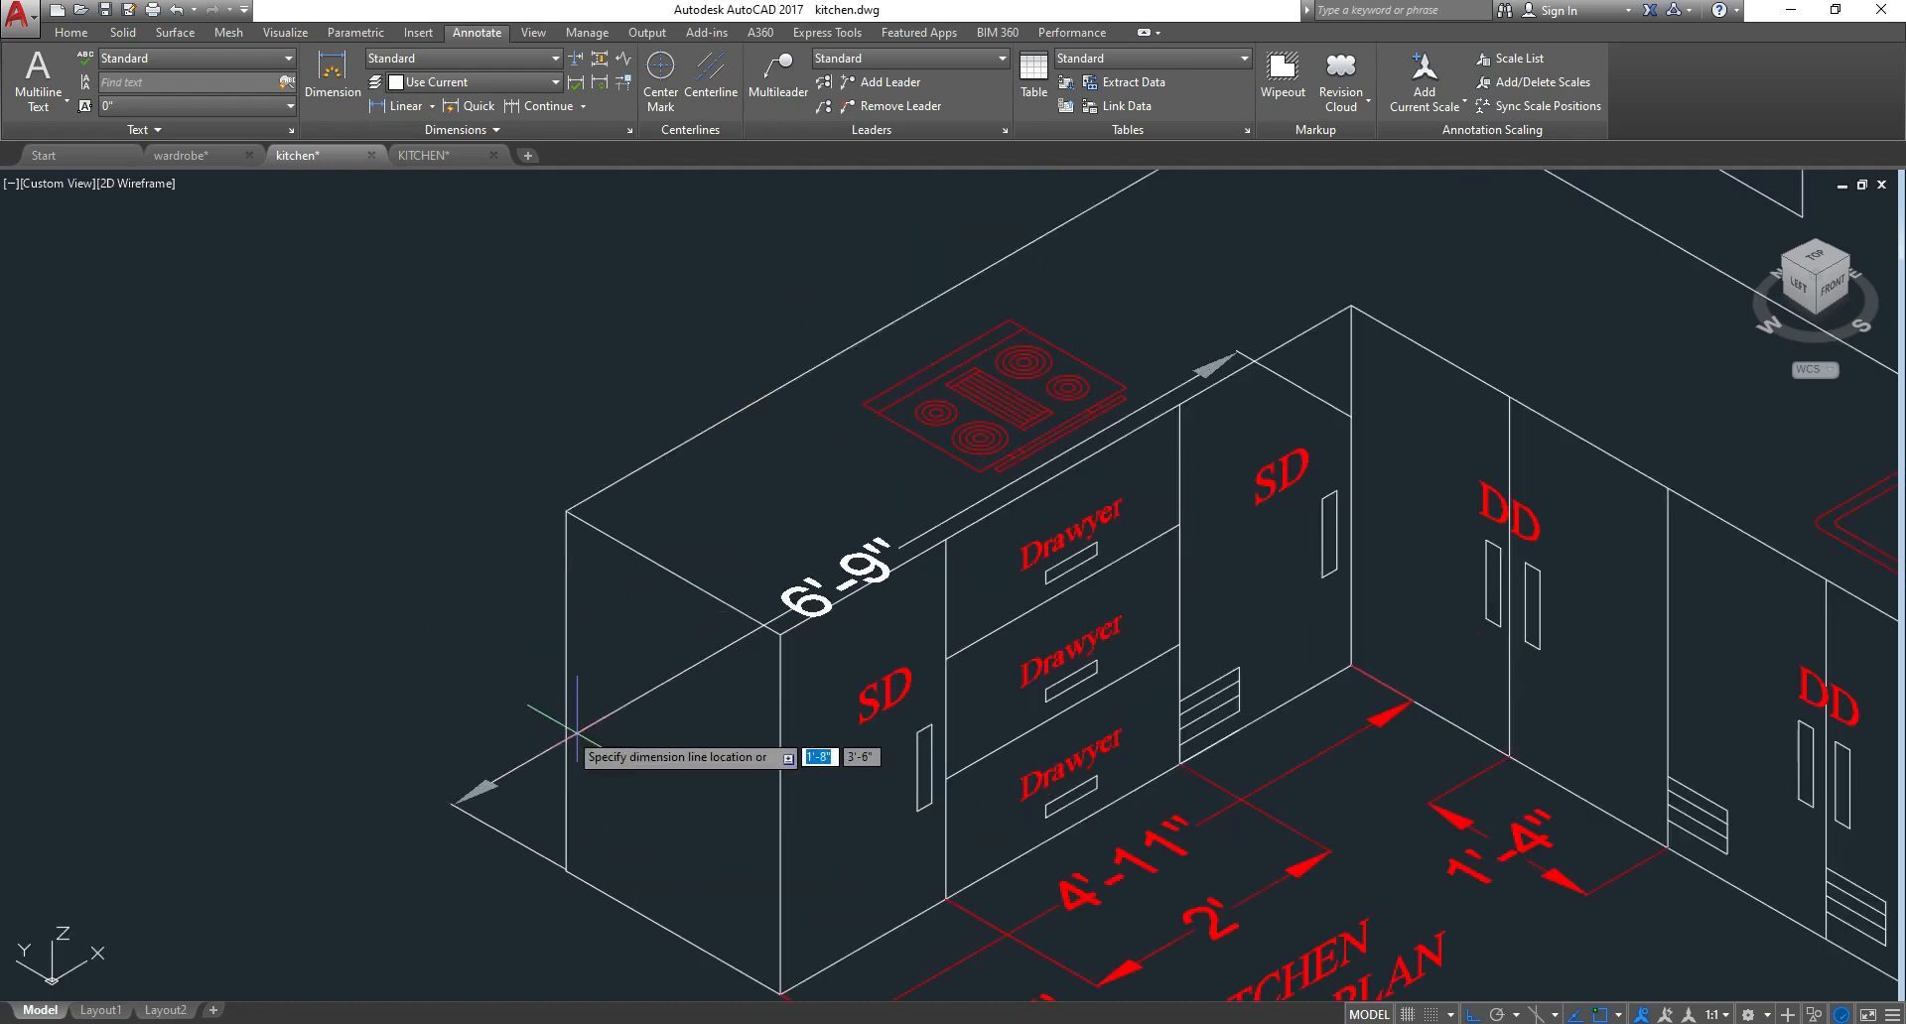
scroll(647, 751, down, 4)
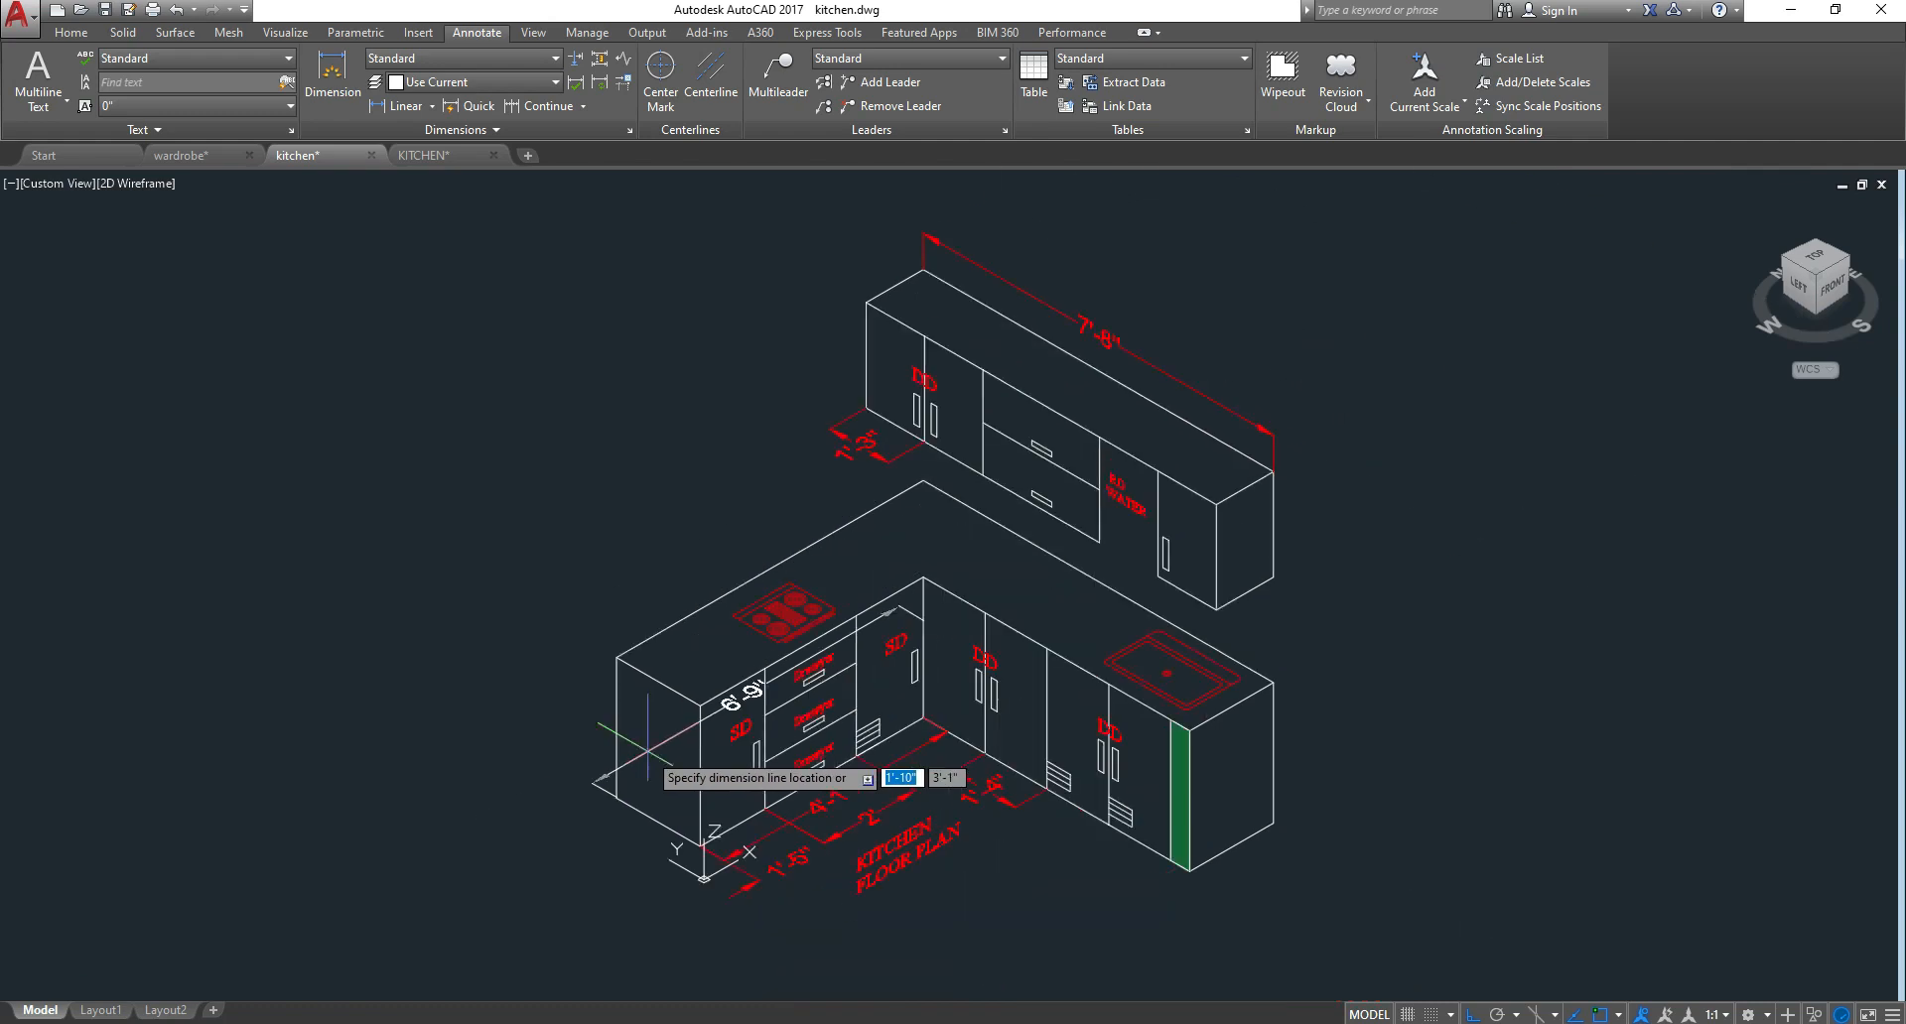
key(Escape)
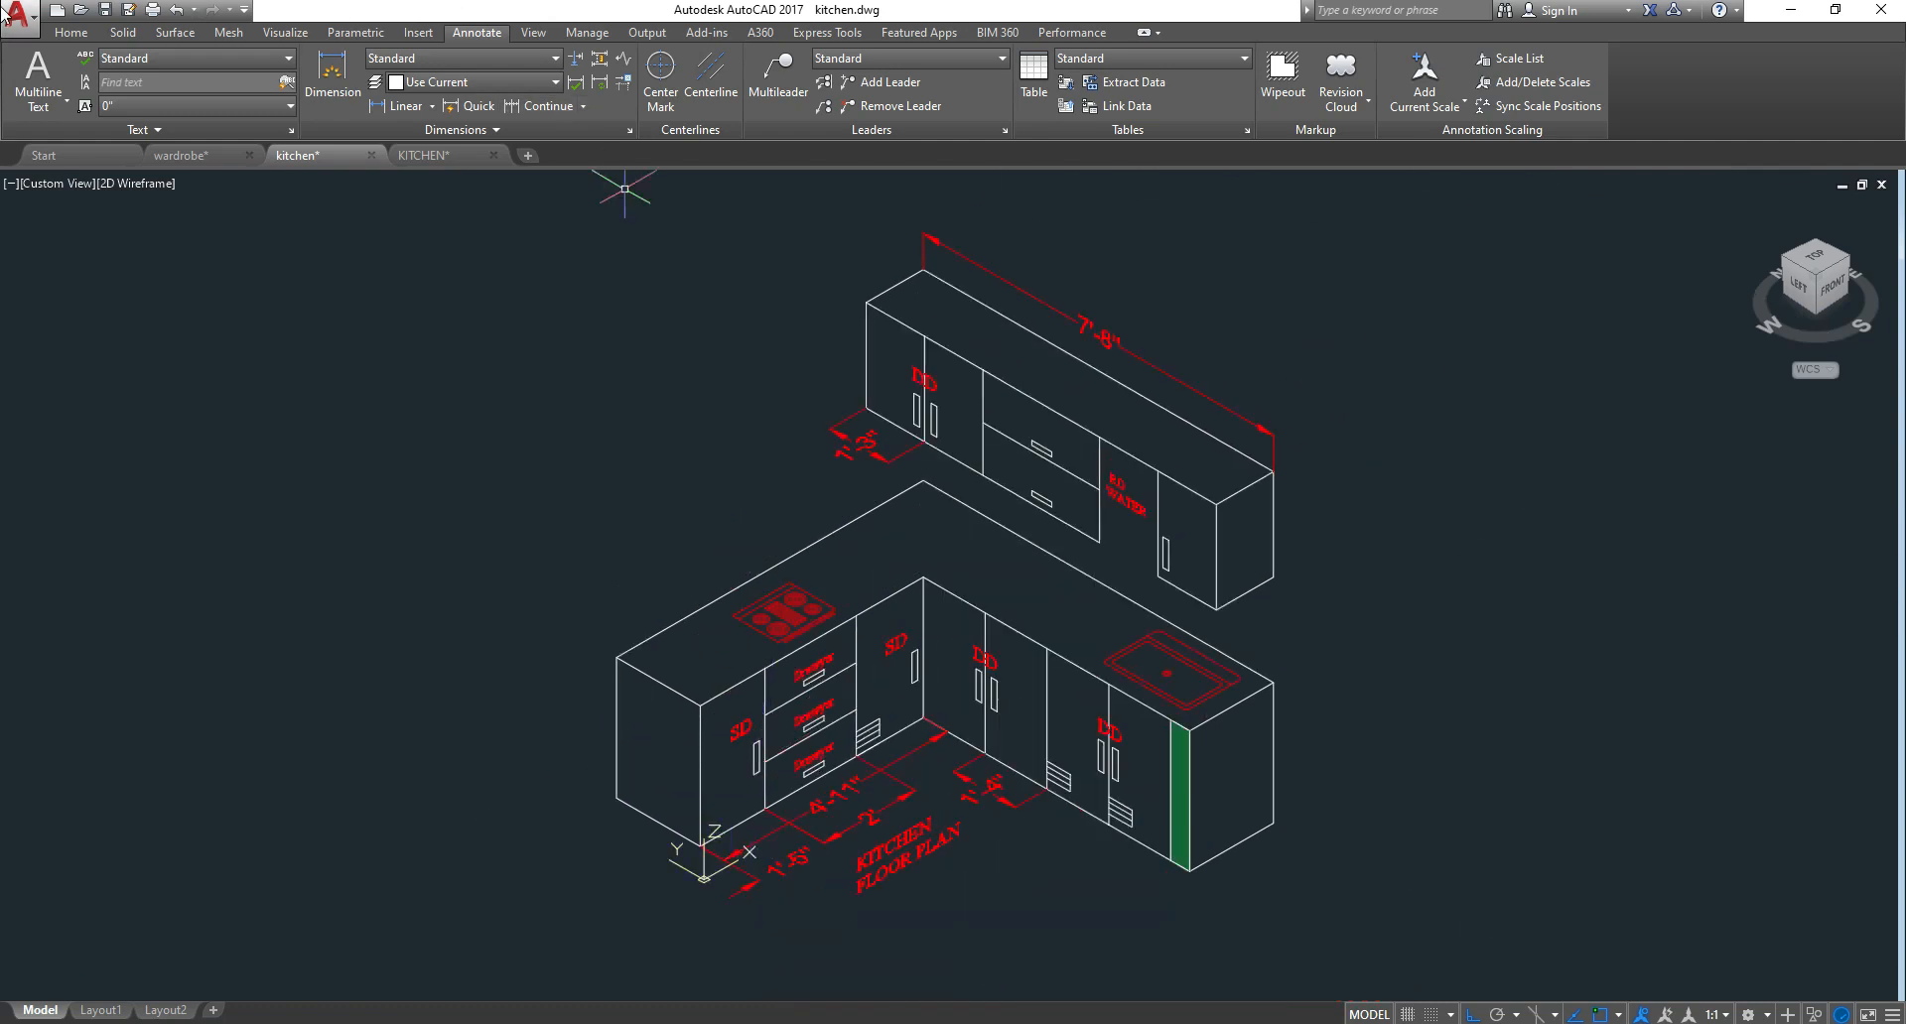
Define a three-point UCS with its origin at the countertop's outer back corner, accepting the default axis directions
click(72, 33)
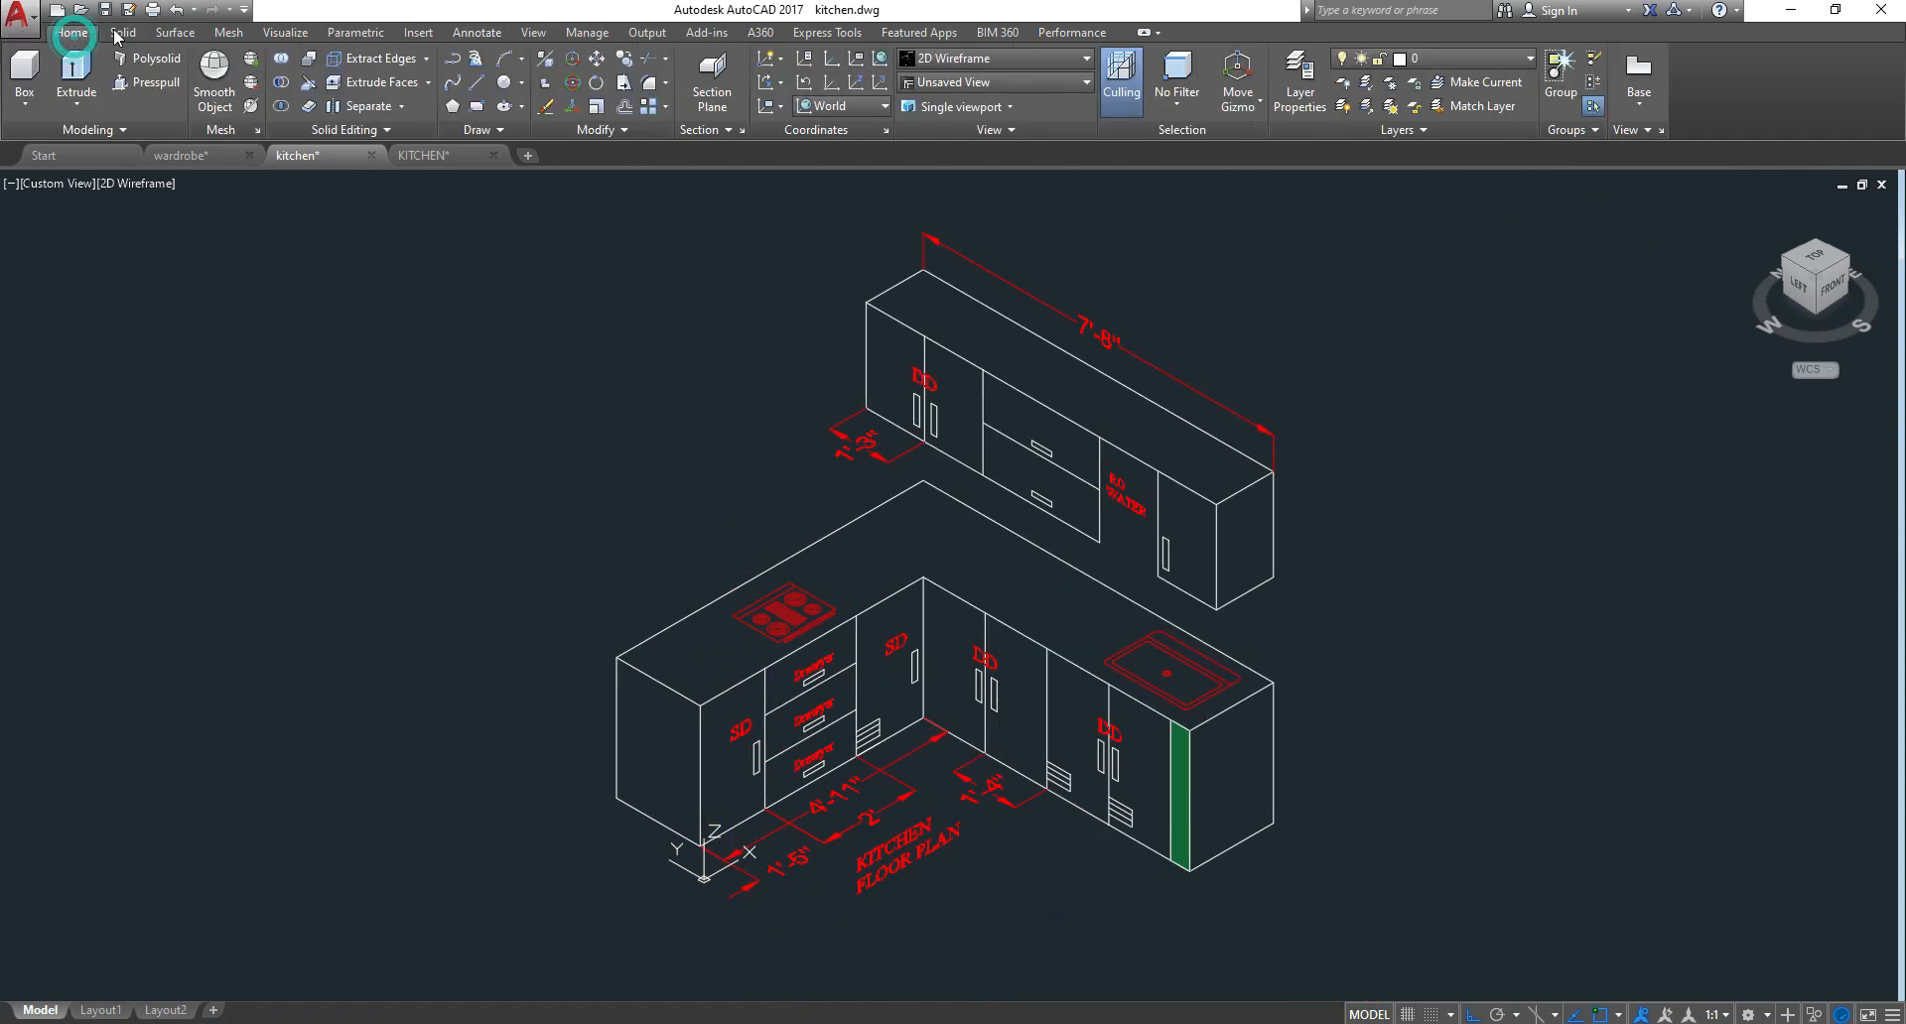
click(878, 83)
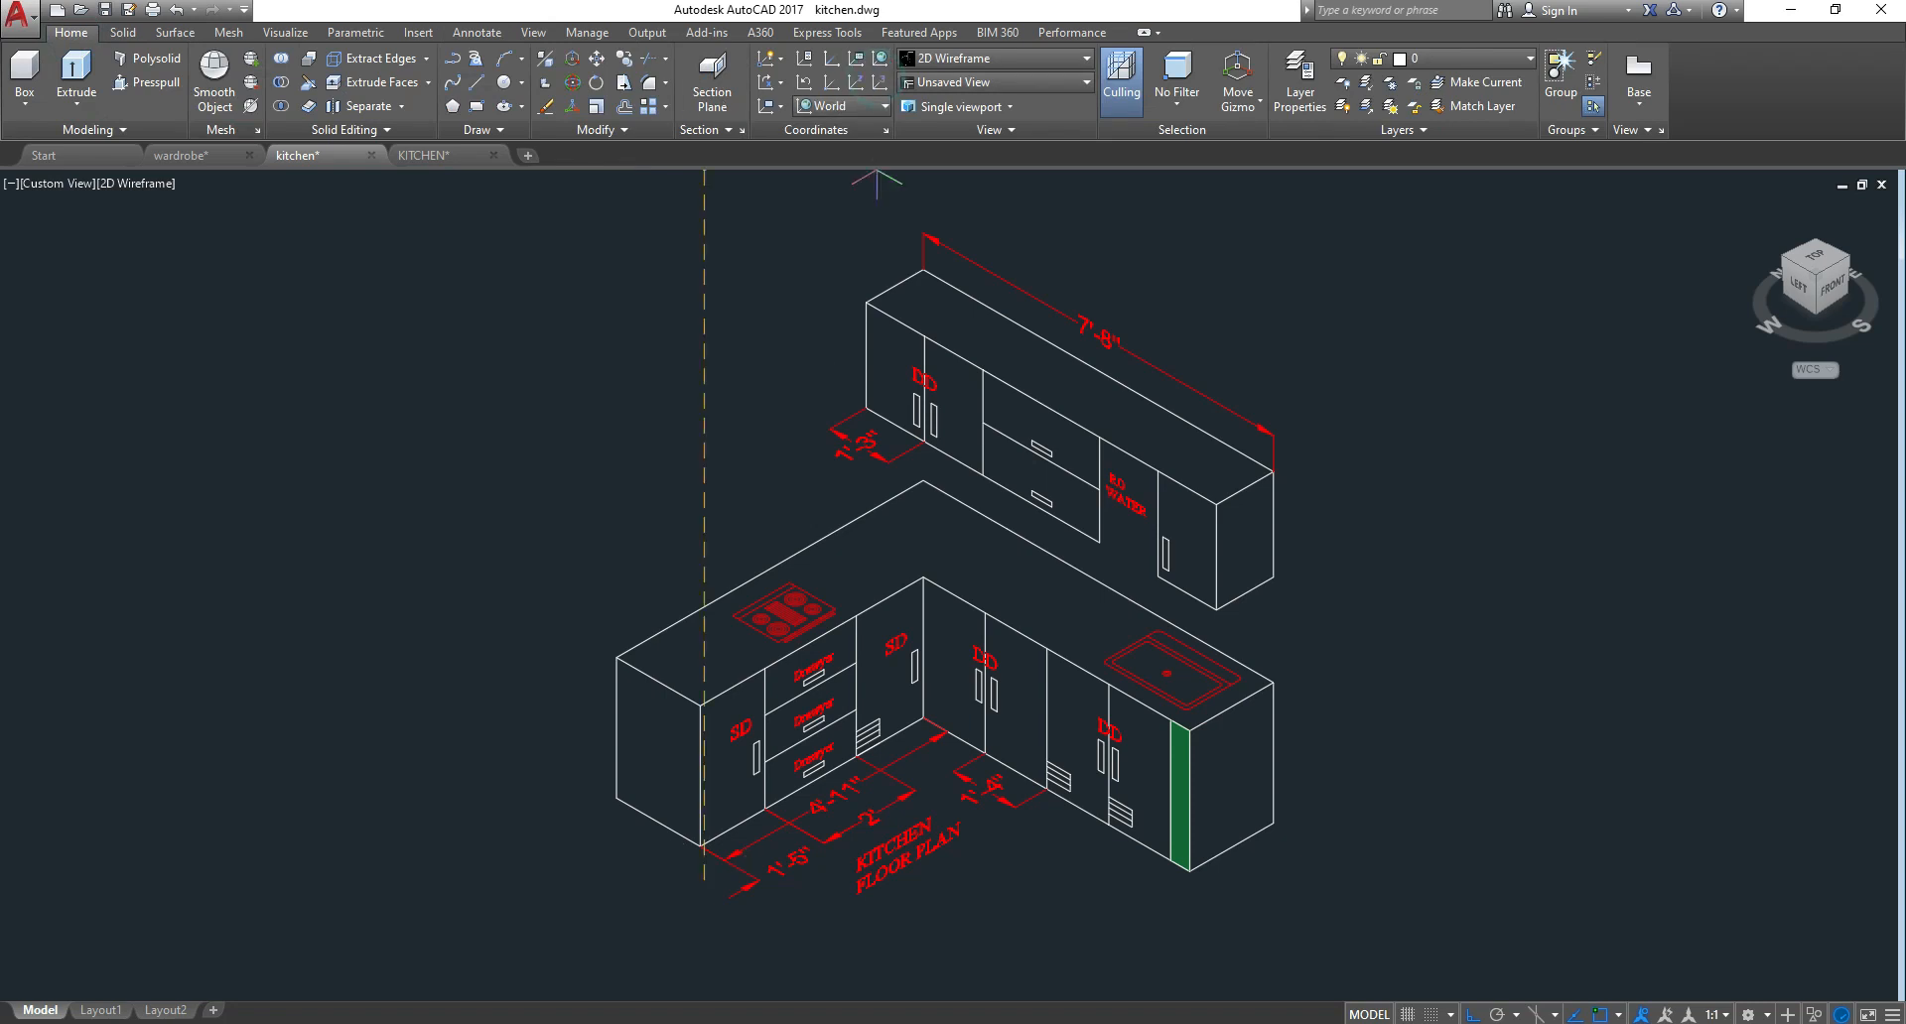
click(617, 657)
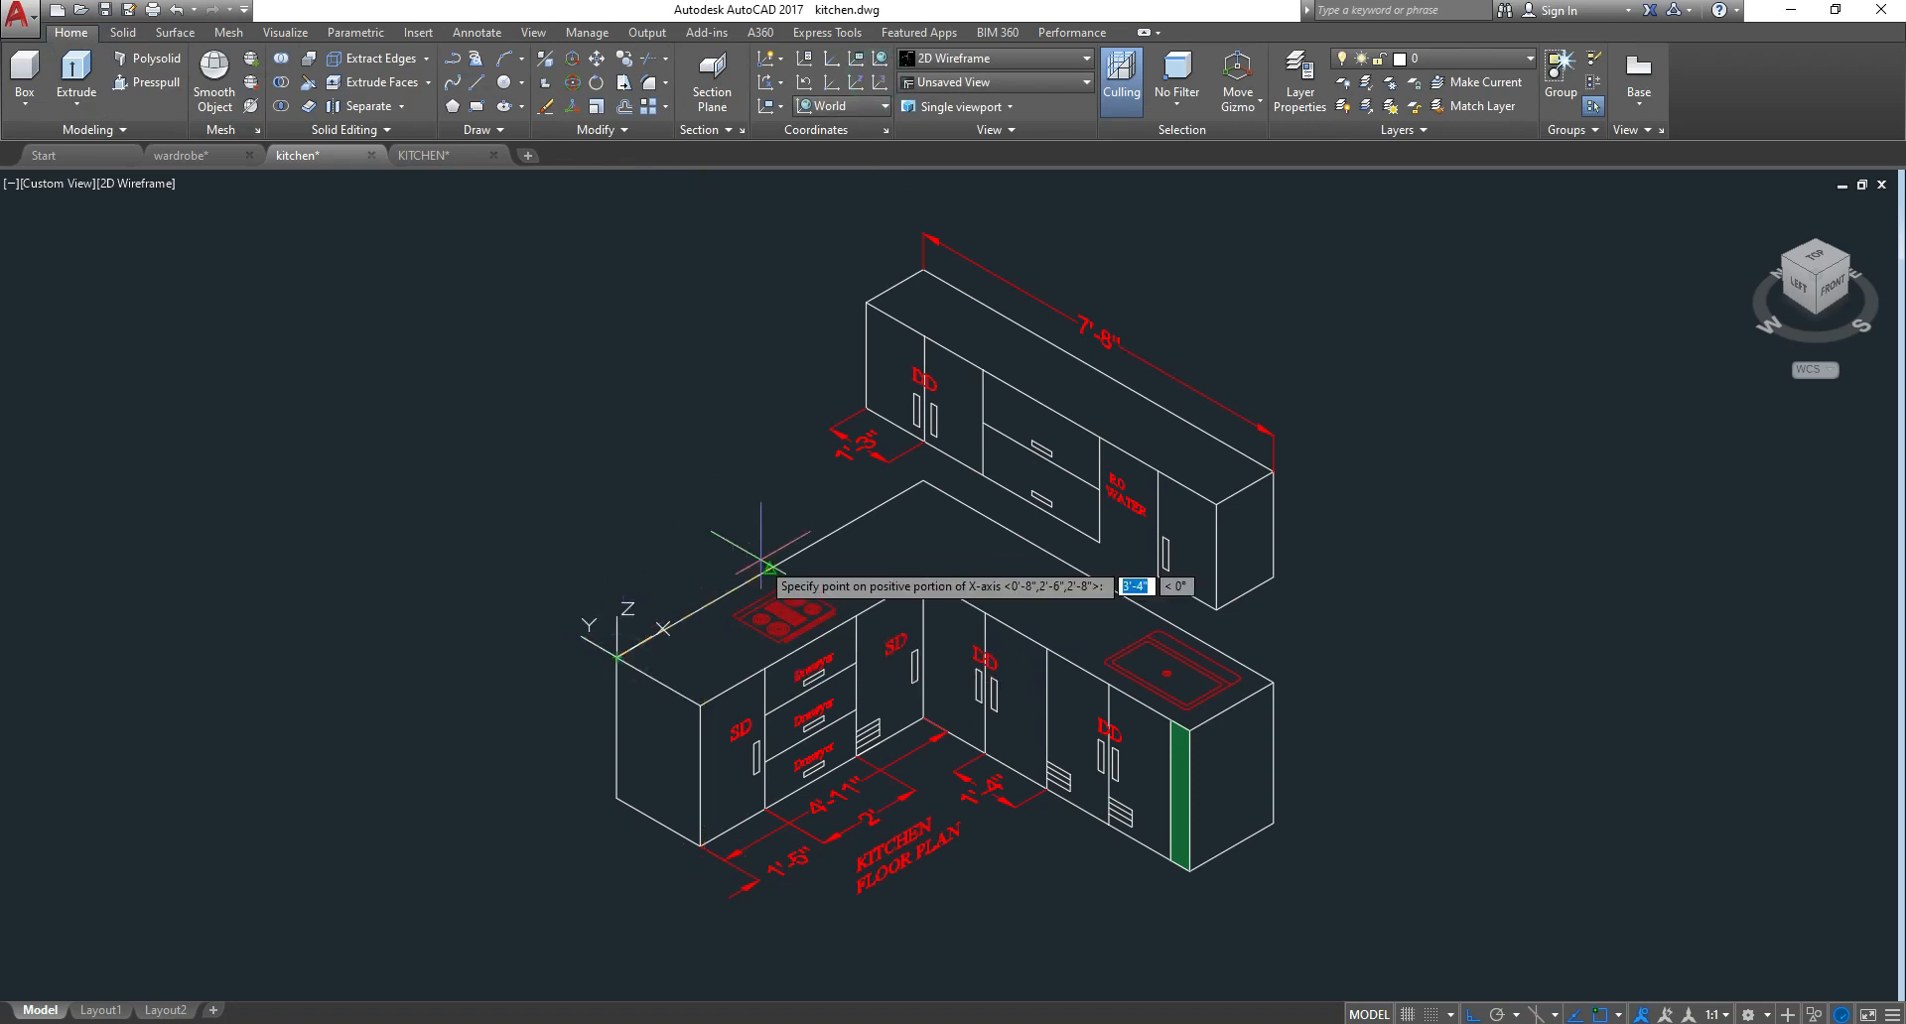
key(Return)
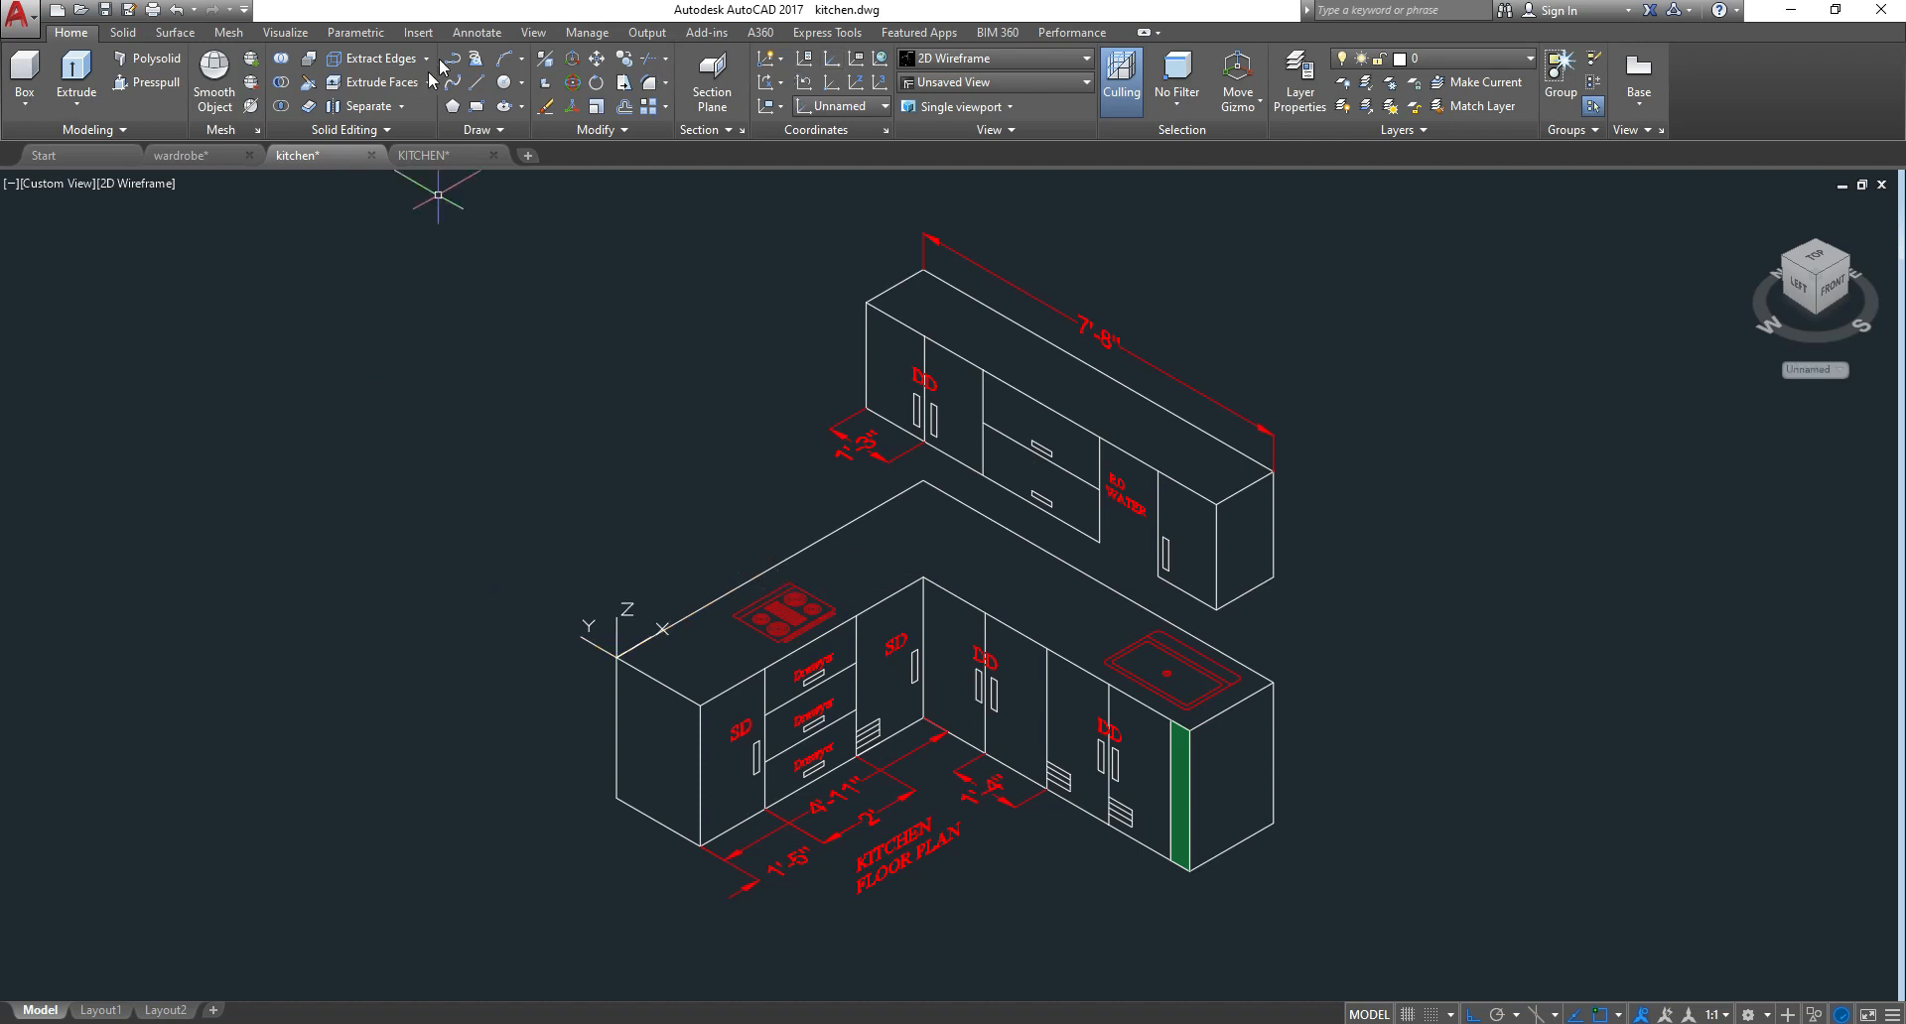
Add a linear dimension along the countertop's back edge above the drawer cabinets, from the UCS origin to the back corner where both countertop runs meet
click(476, 32)
click(385, 109)
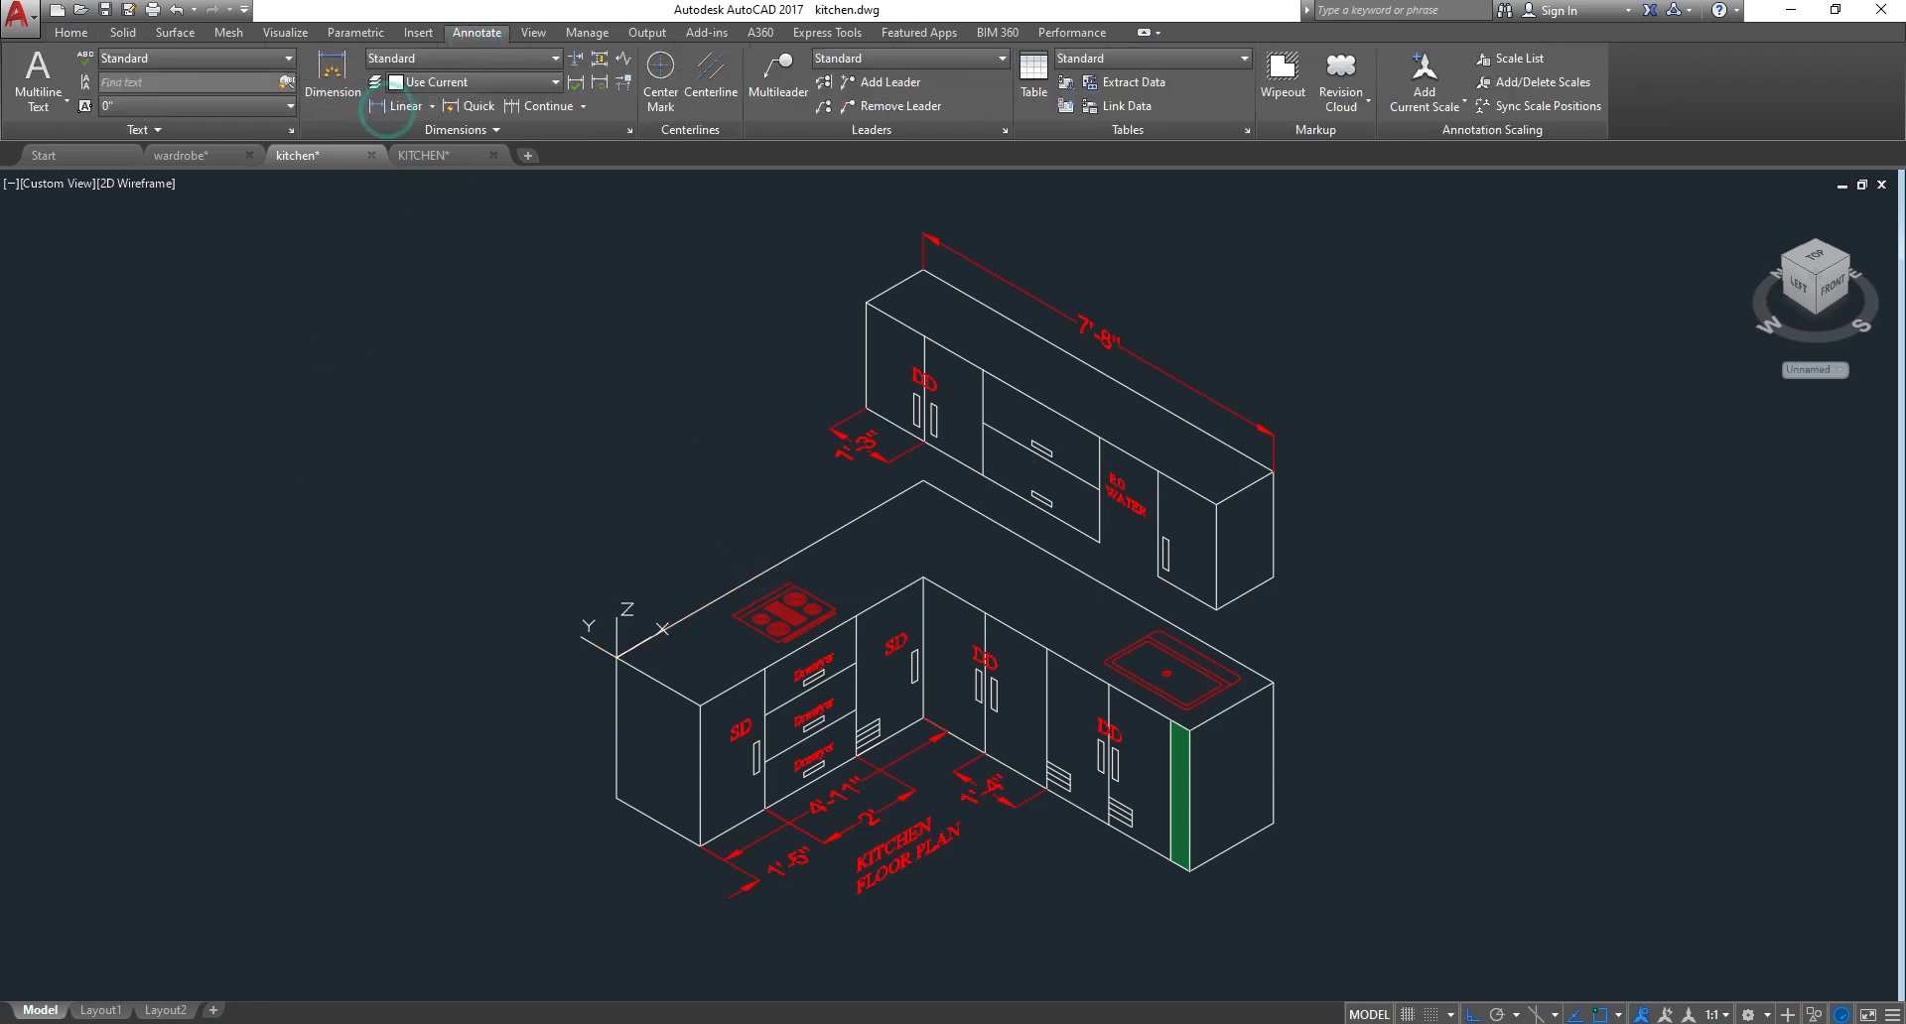
click(615, 658)
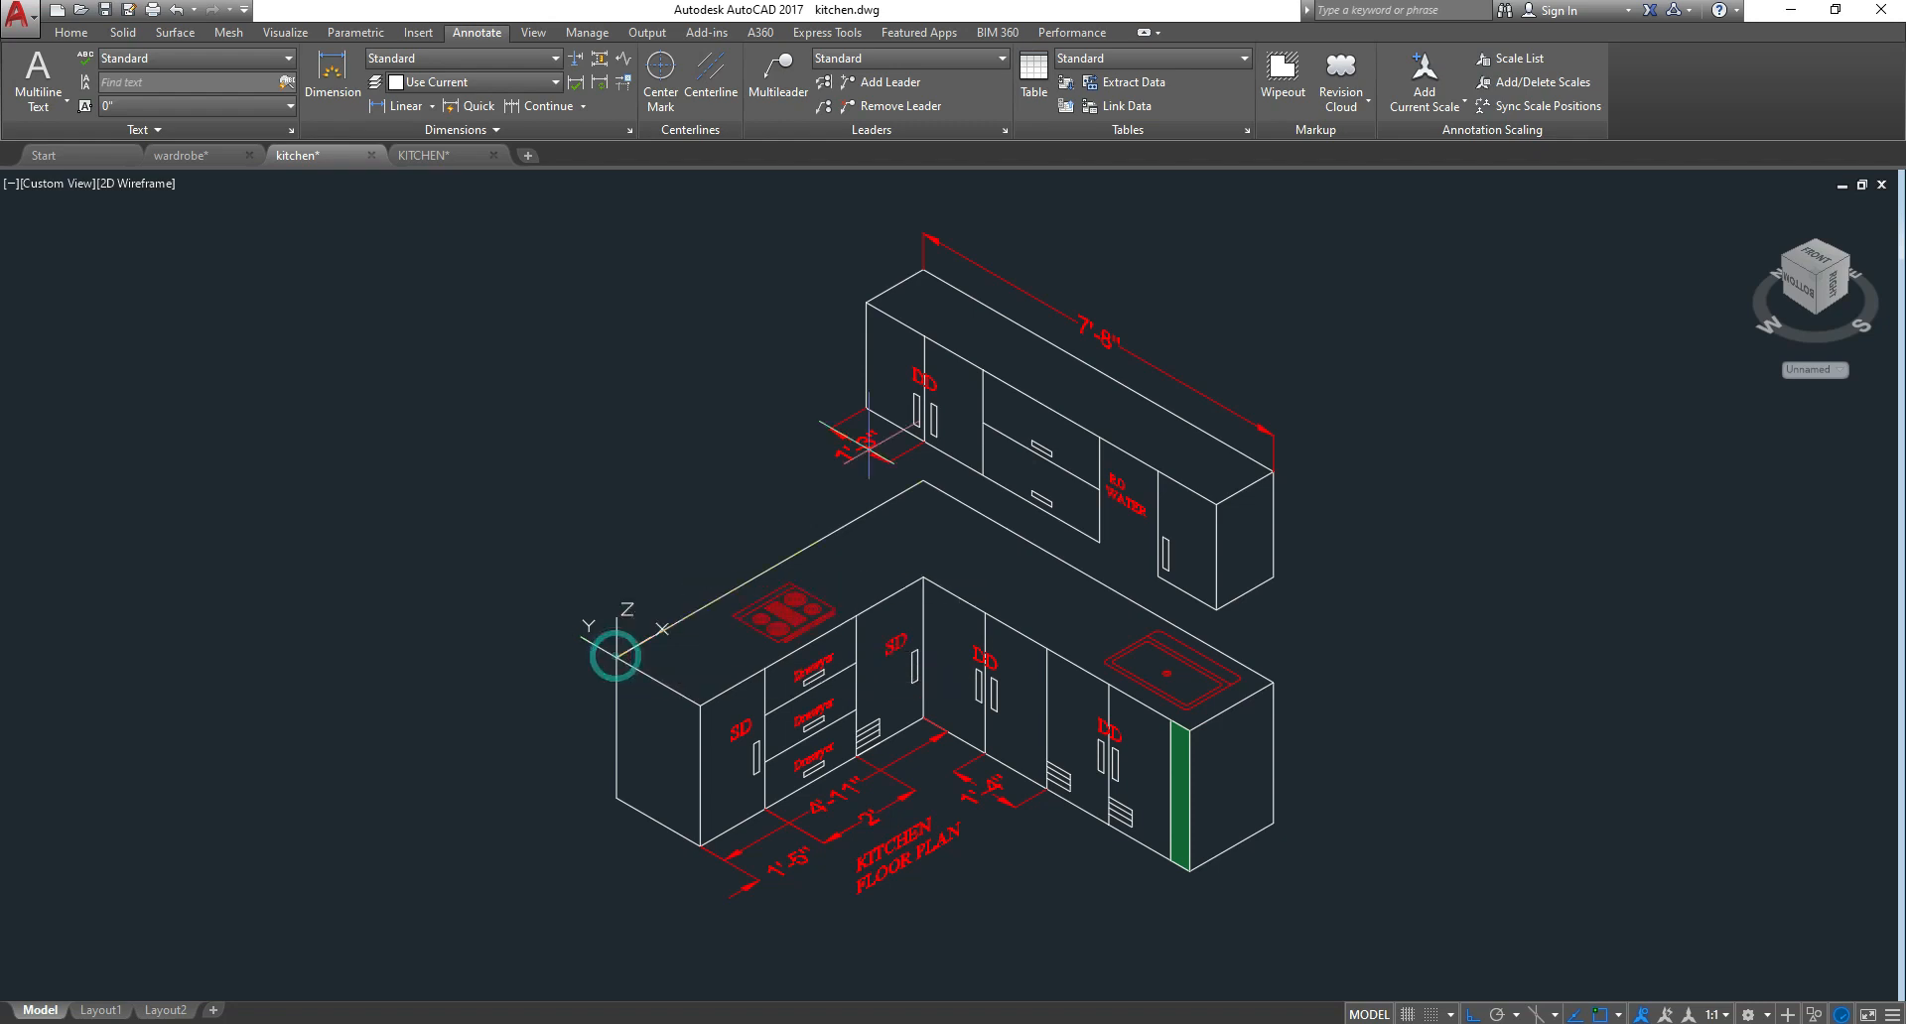
click(922, 483)
click(843, 443)
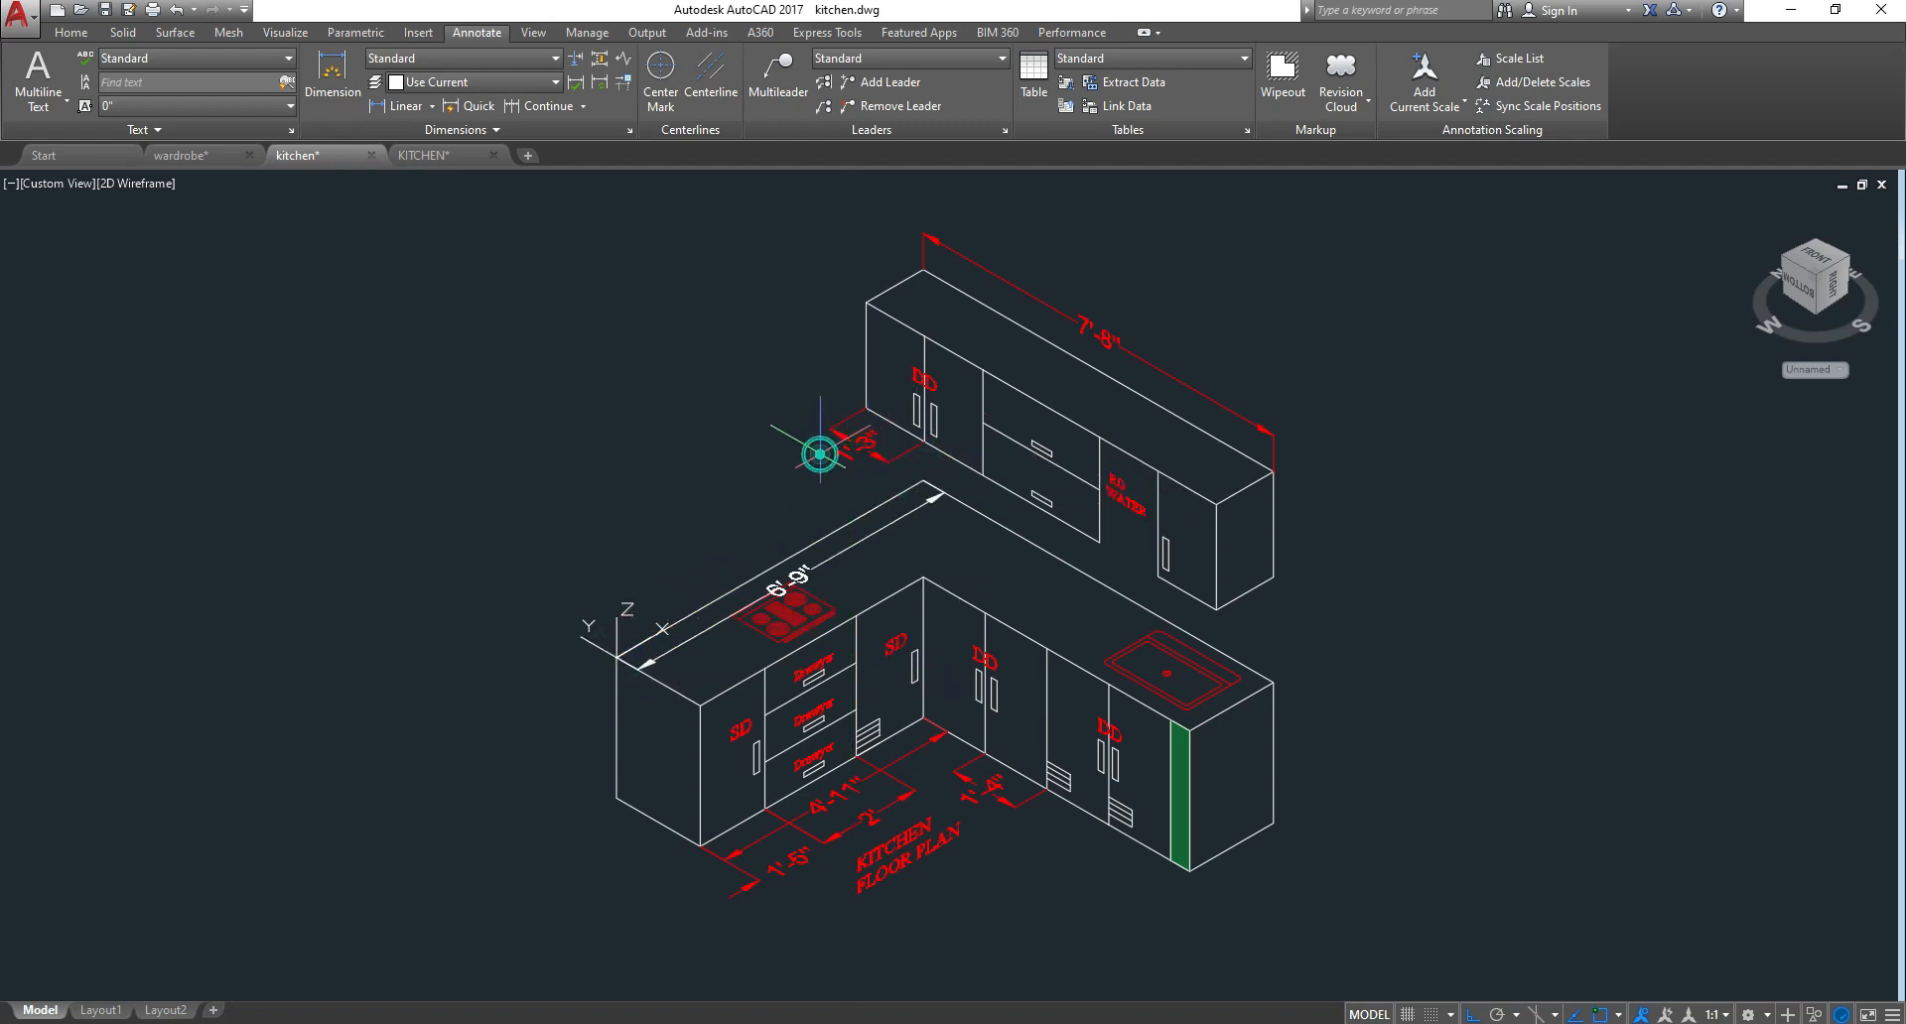
Examine the kitchen model's dimensions, from the countertop edge and floor dimensions to the green end panel, sink run and wall cabinets
scroll(723, 593, up, 4)
scroll(432, 512, down, 4)
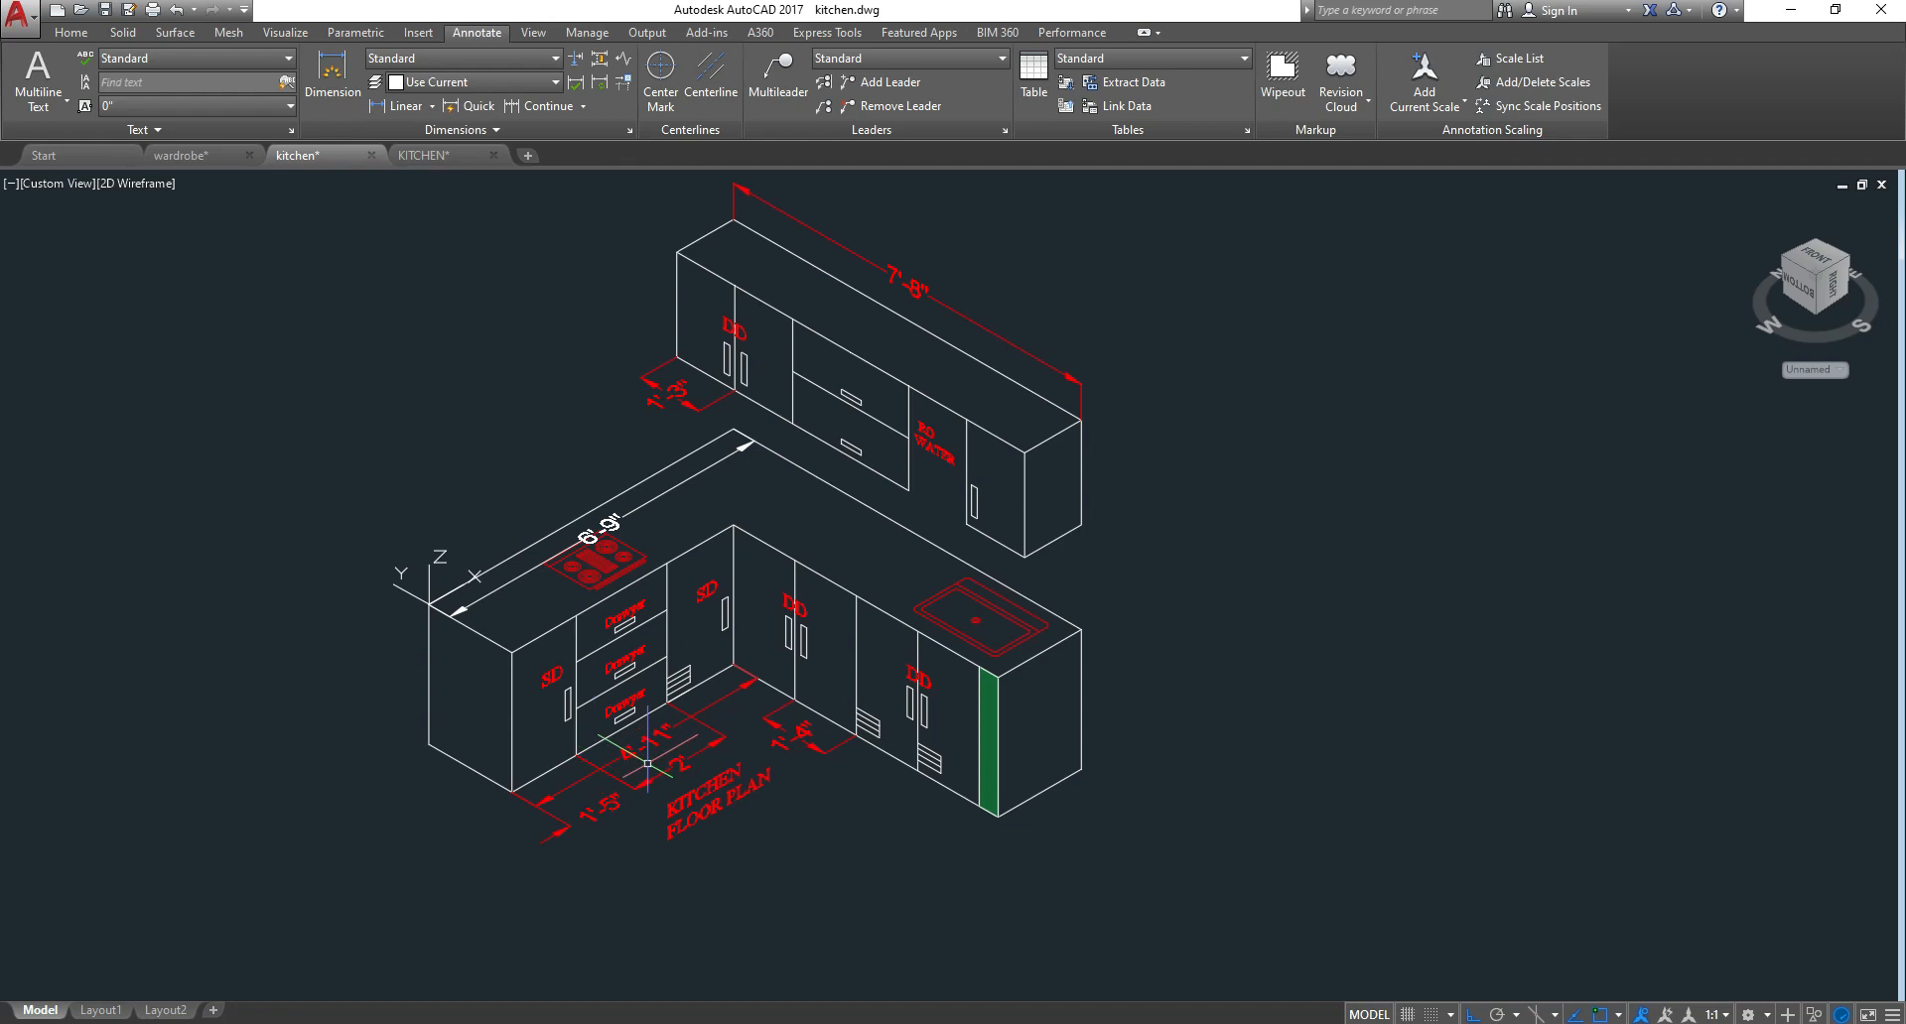
middle_drag(741, 820, 709, 824)
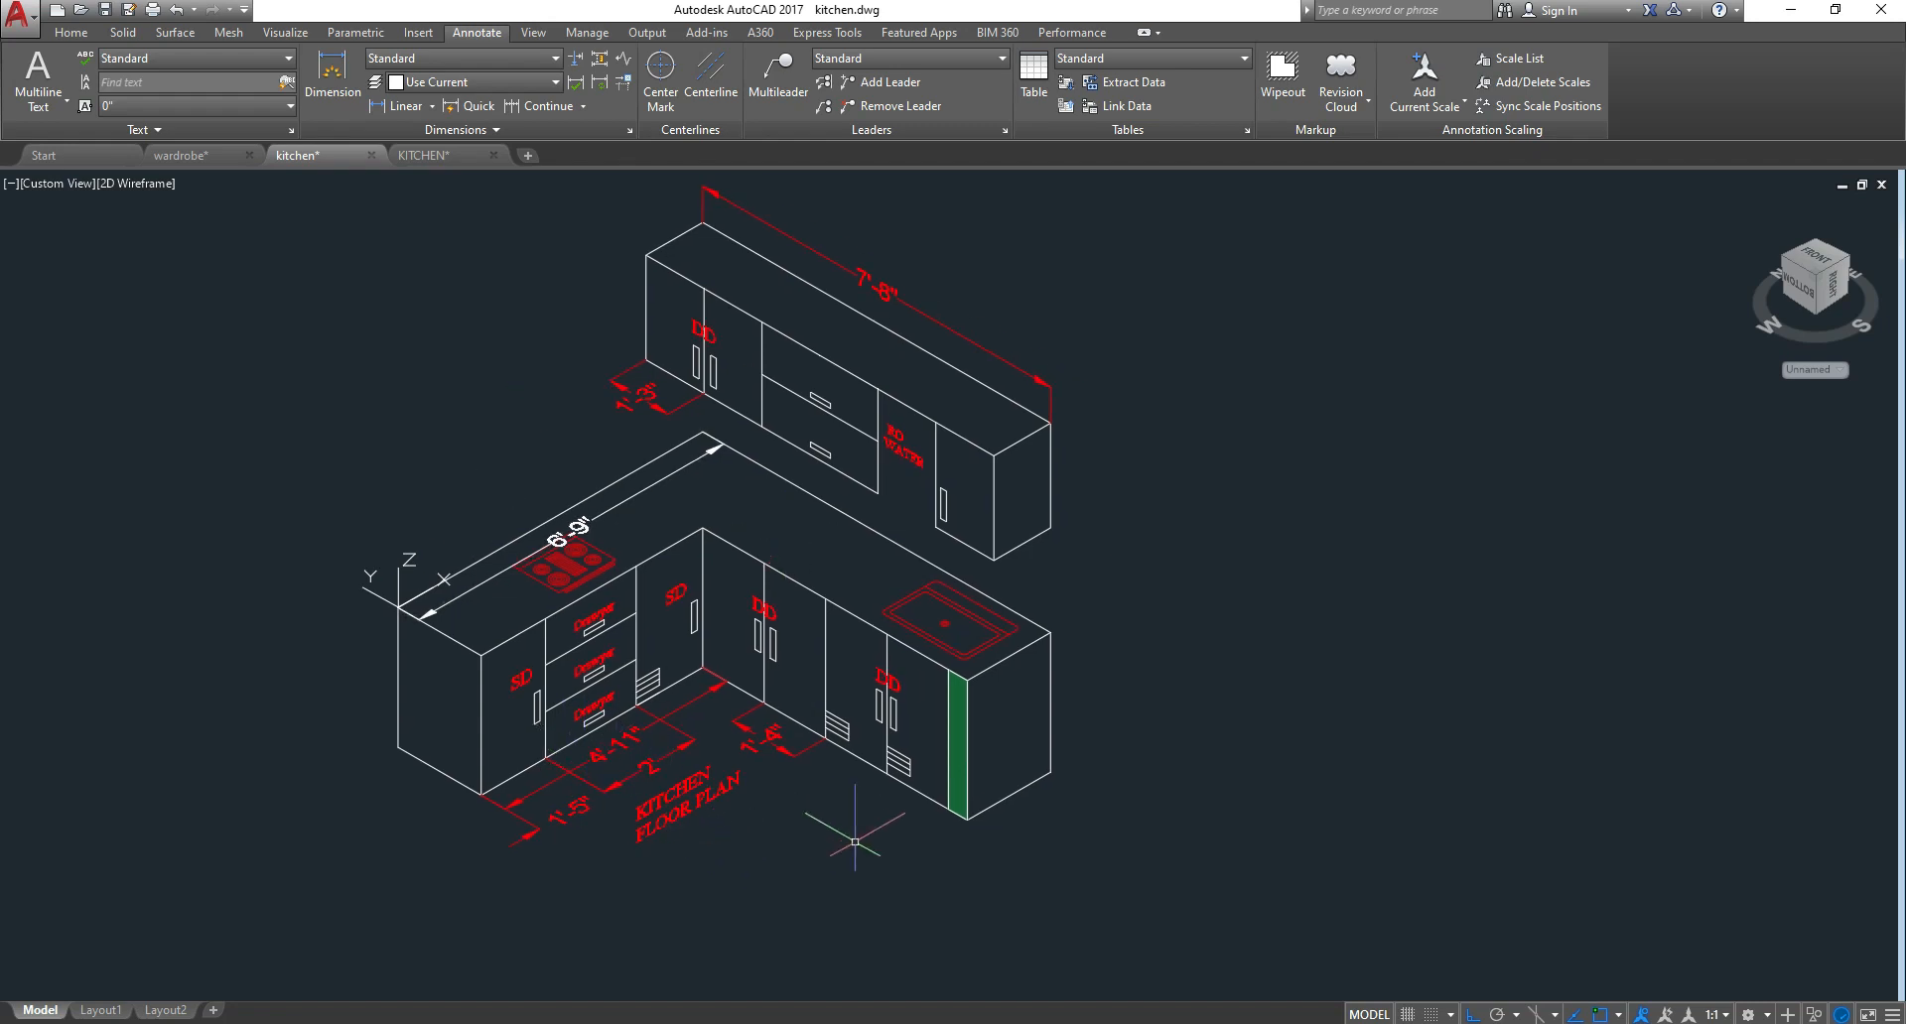
scroll(874, 804, up, 2)
scroll(1008, 647, up, 2)
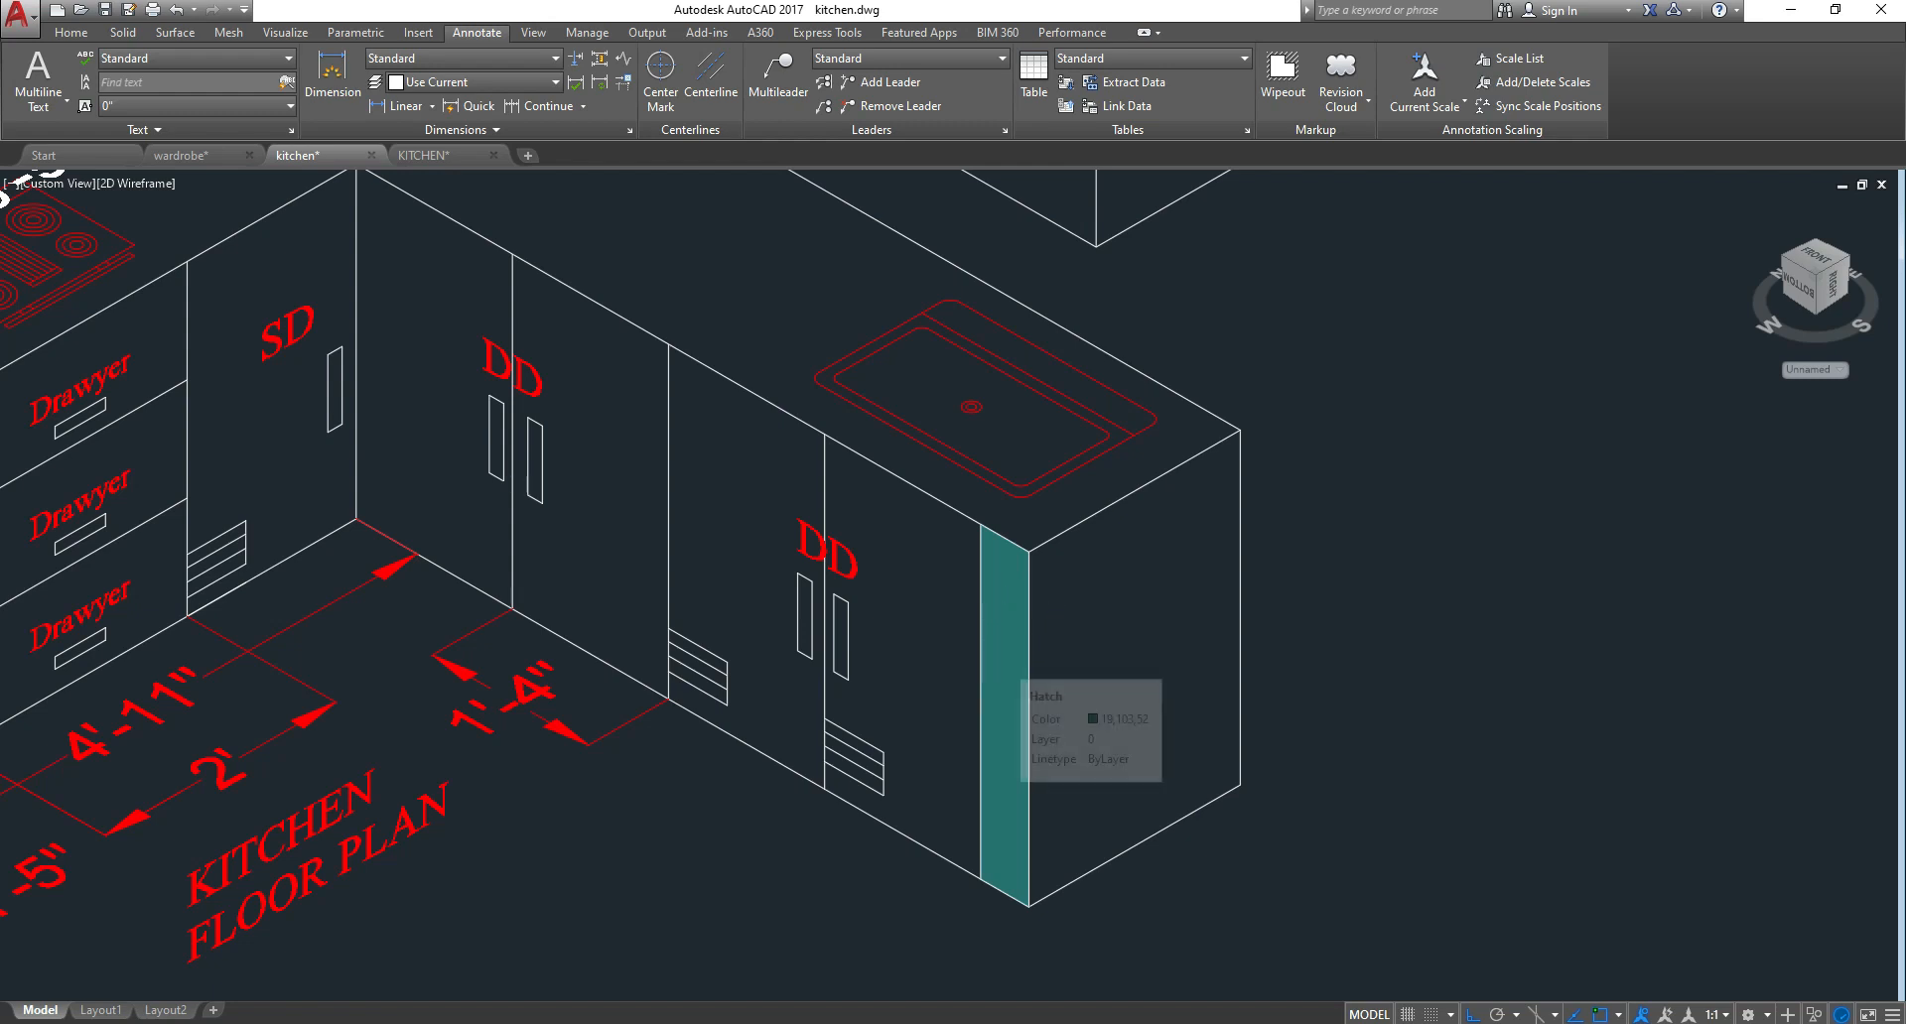
scroll(1005, 661, down, 2)
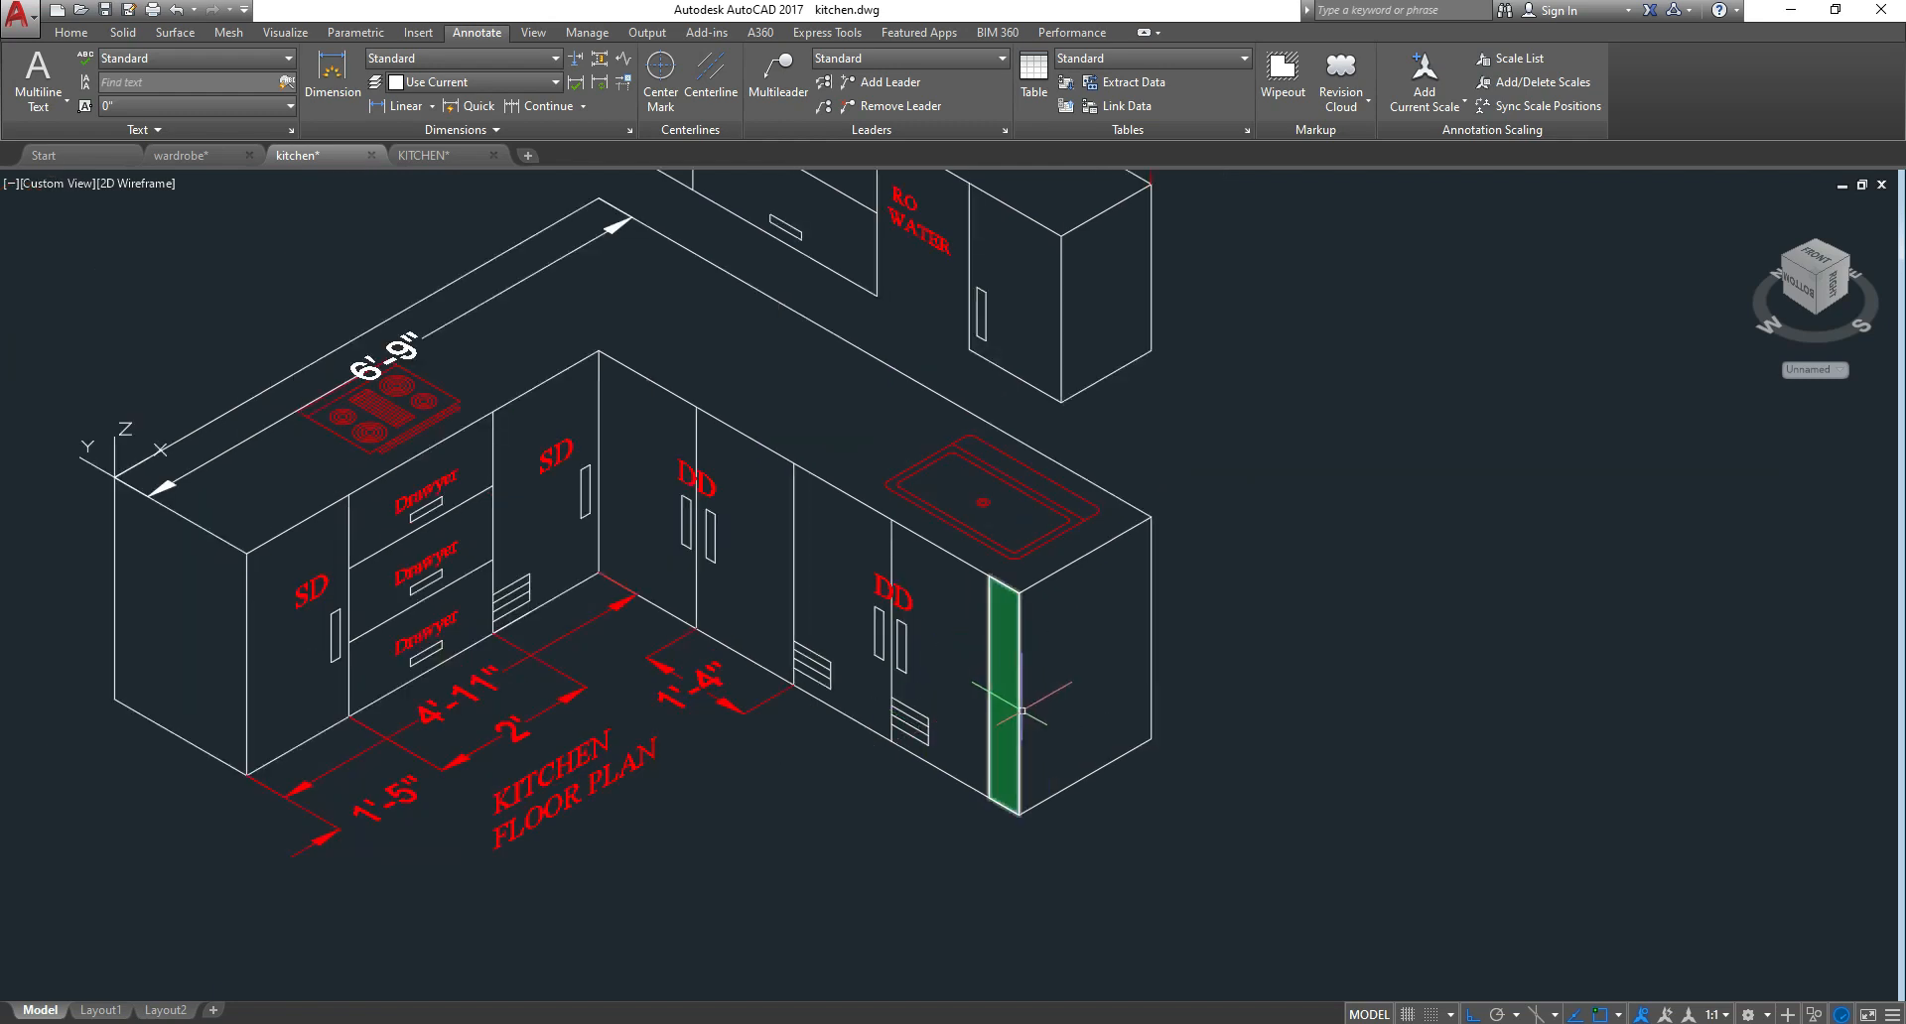
middle_drag(1059, 794, 1143, 741)
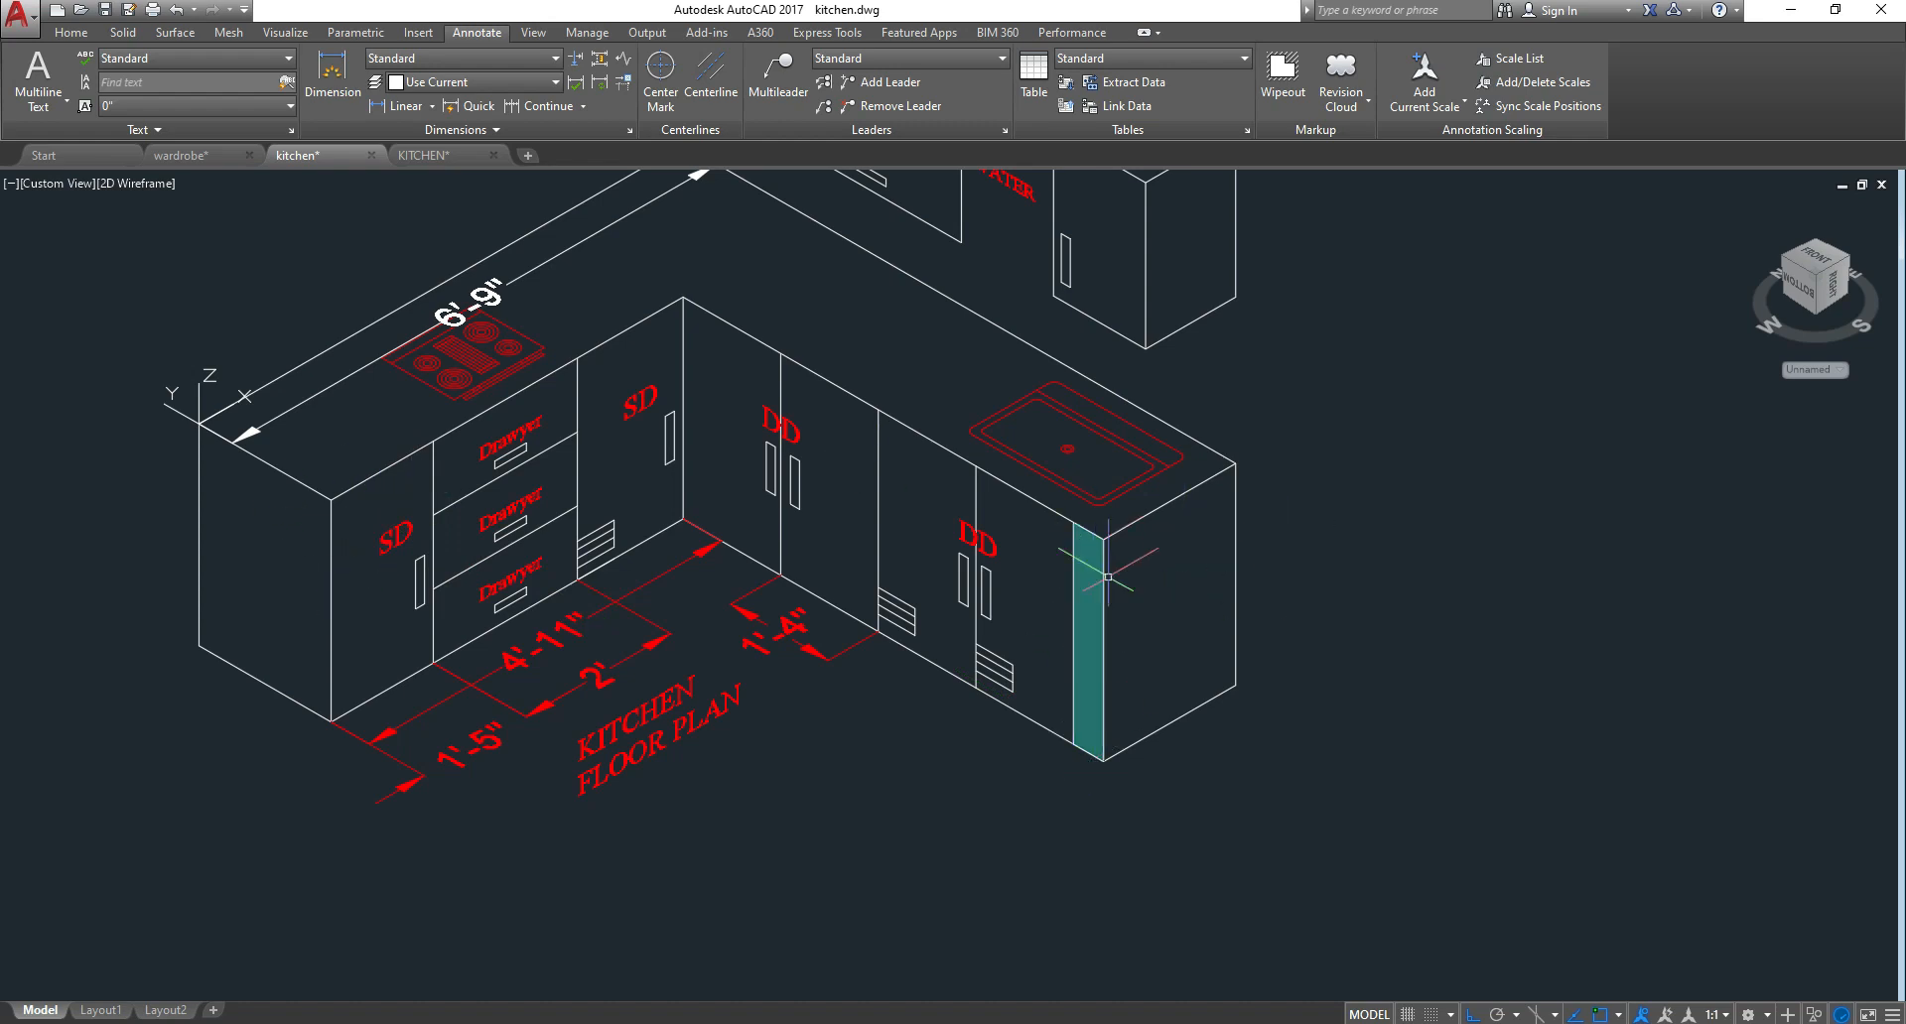
middle_drag(1137, 784, 1167, 832)
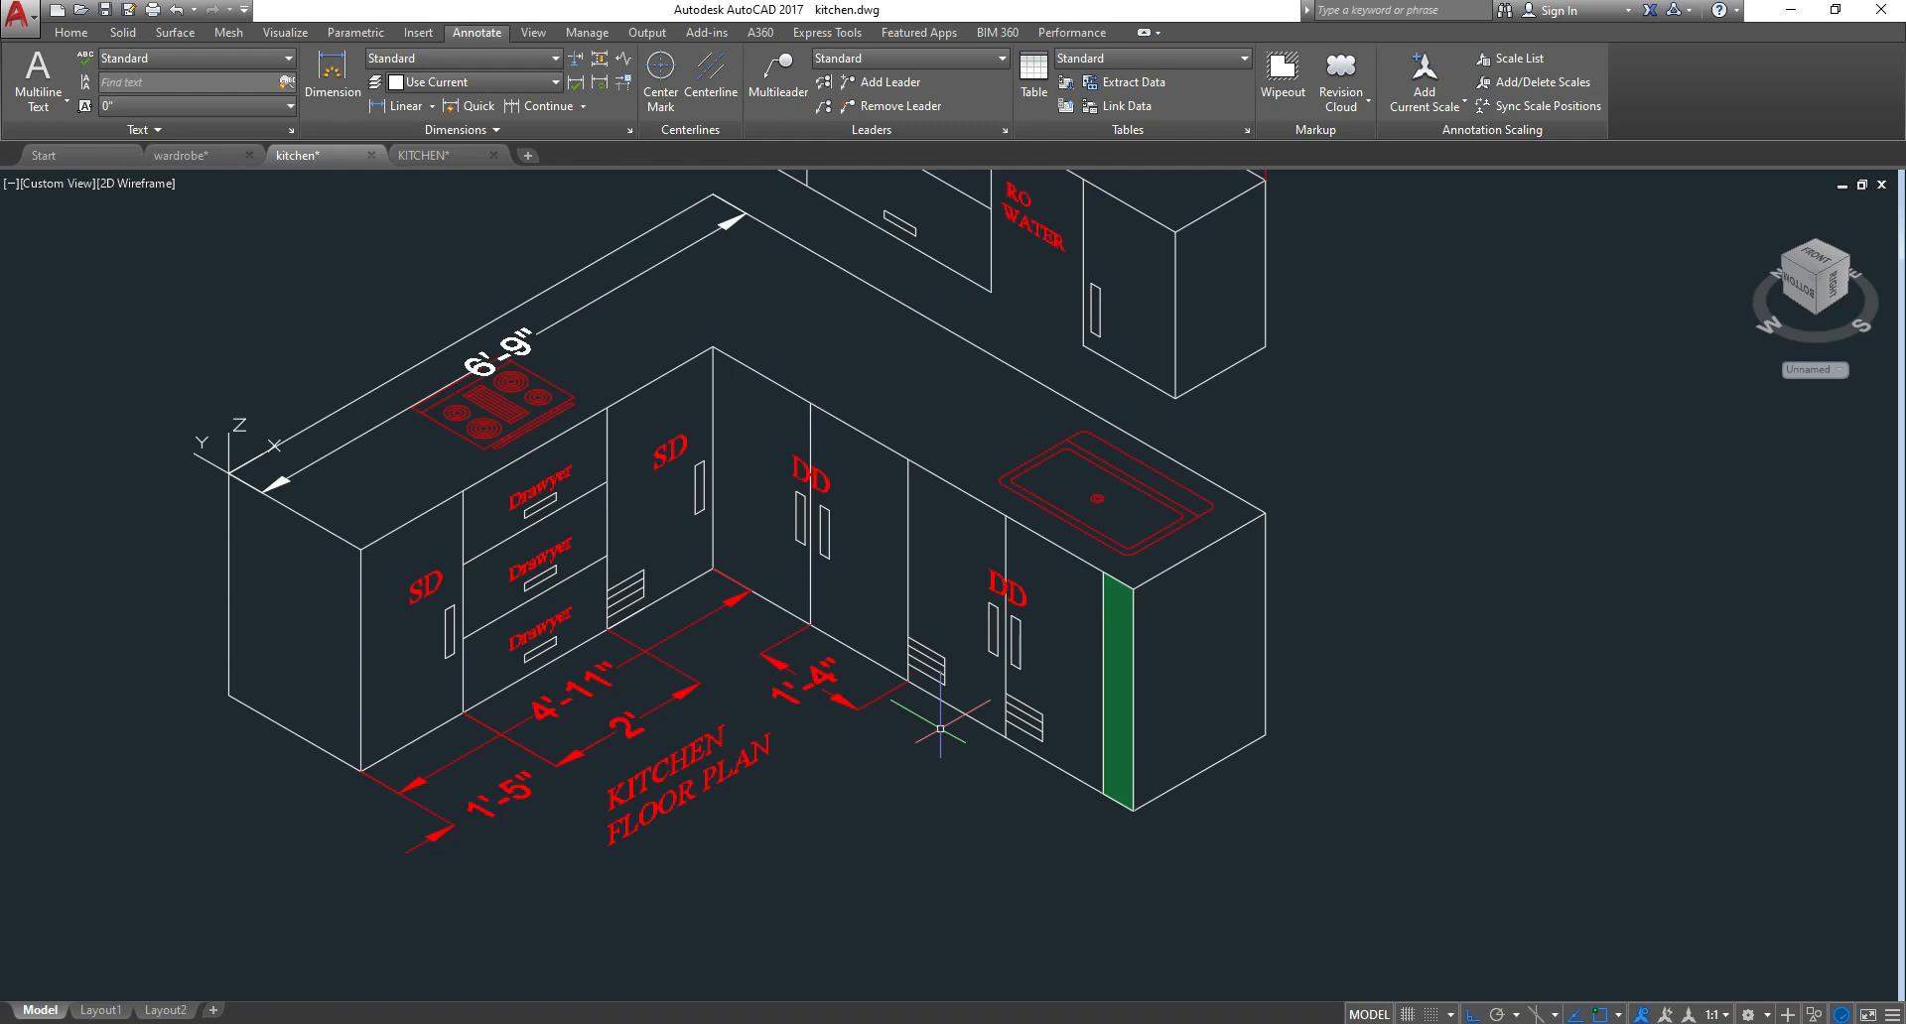
middle_drag(577, 462, 600, 562)
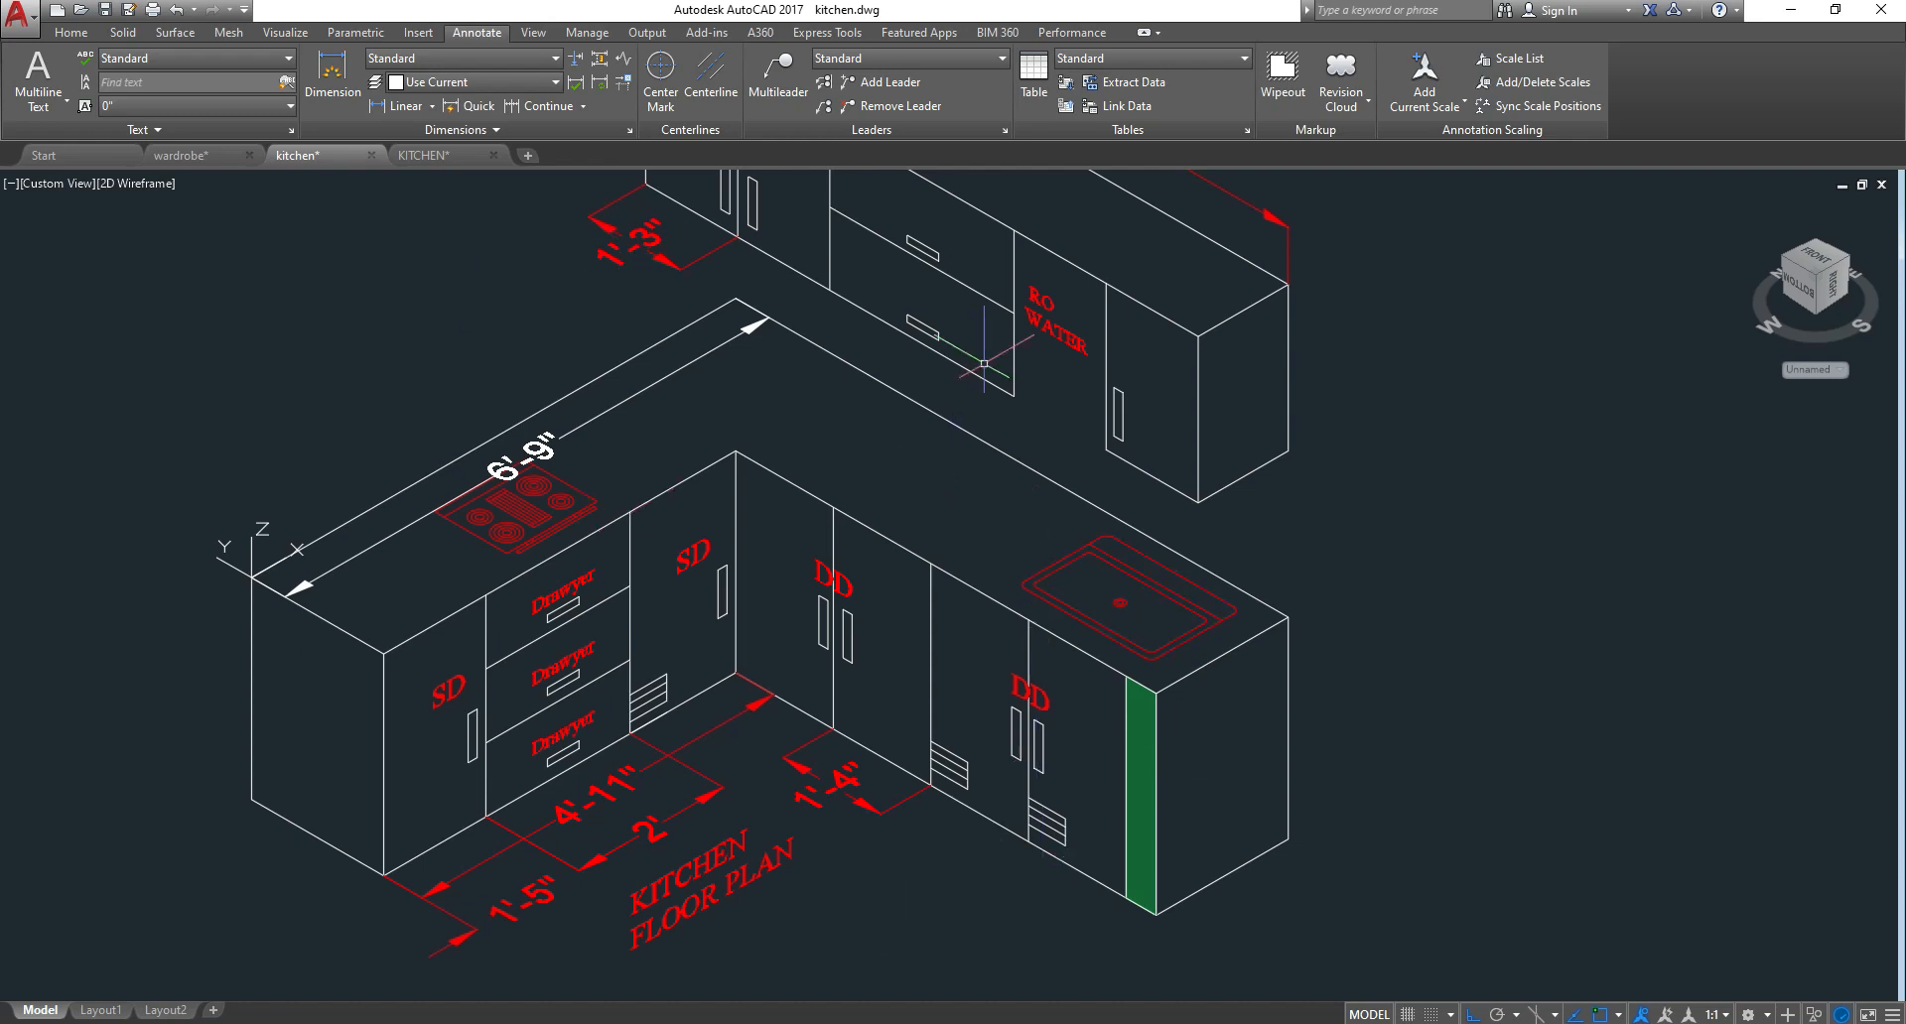
scroll(616, 700, down, 2)
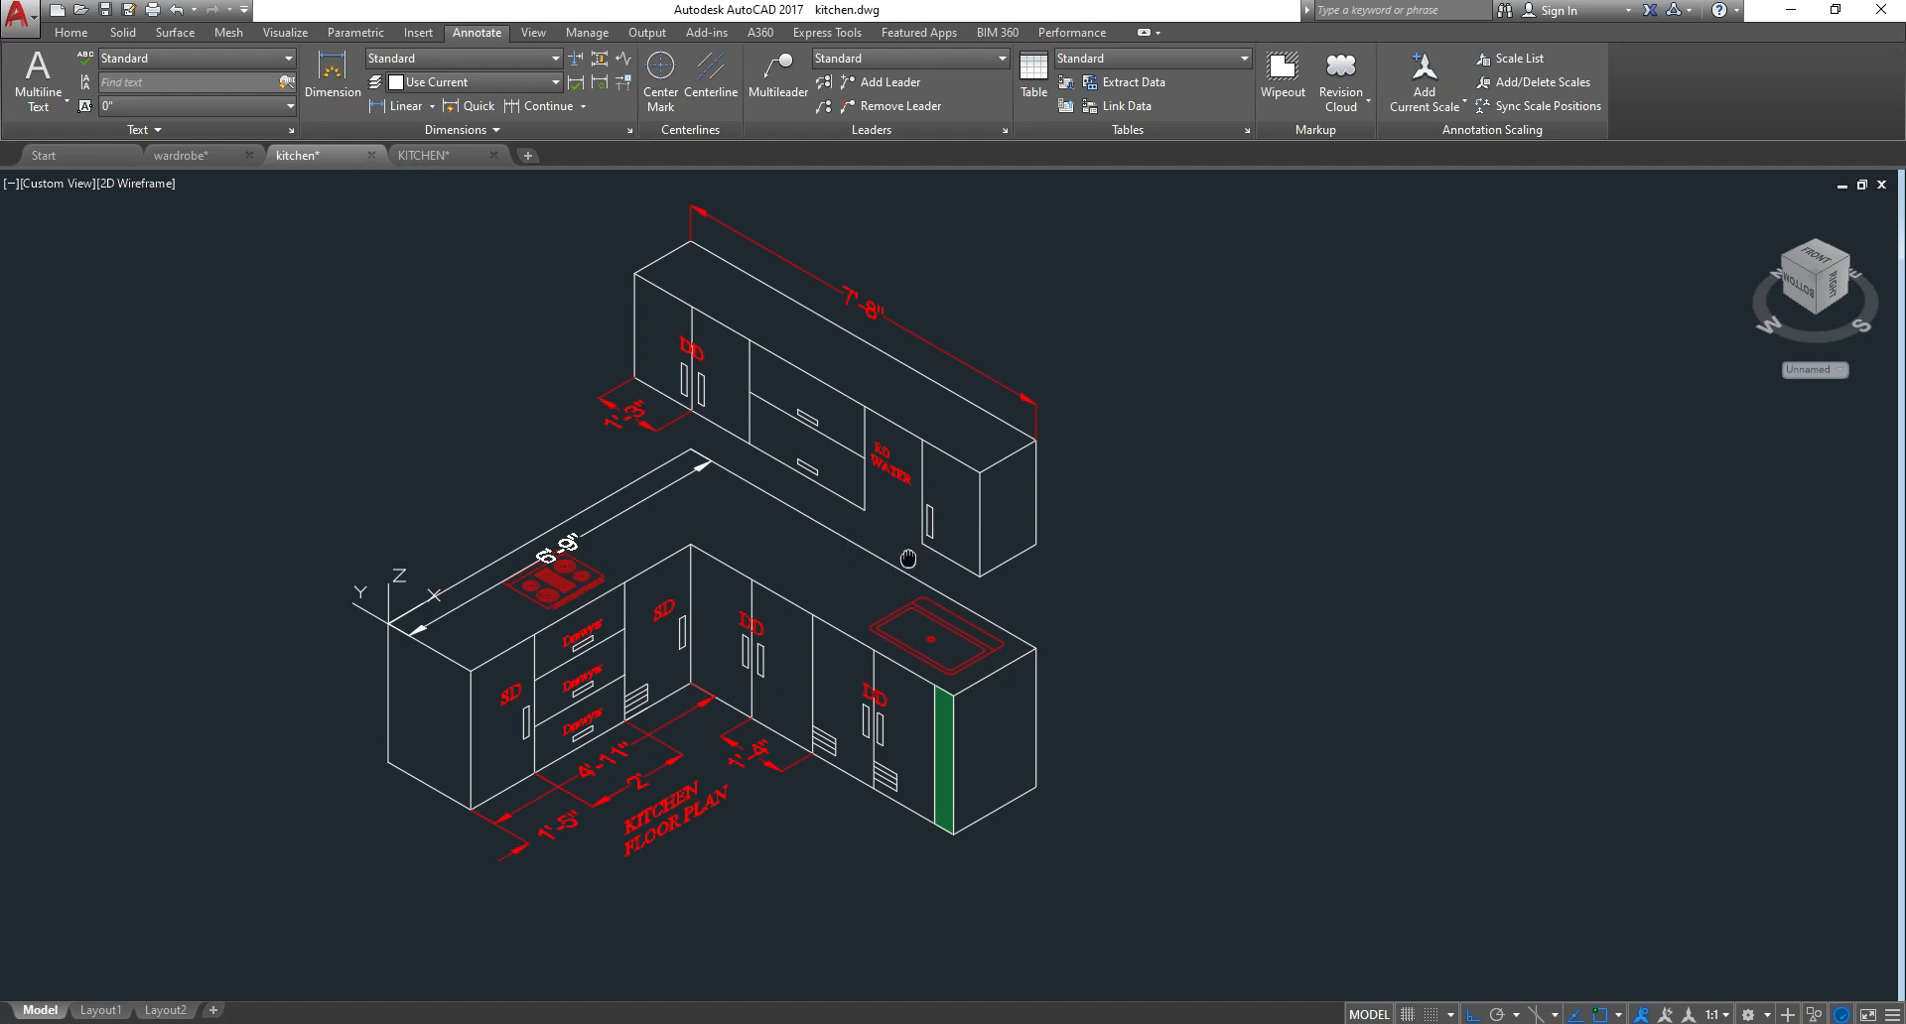
middle_drag(906, 552, 981, 544)
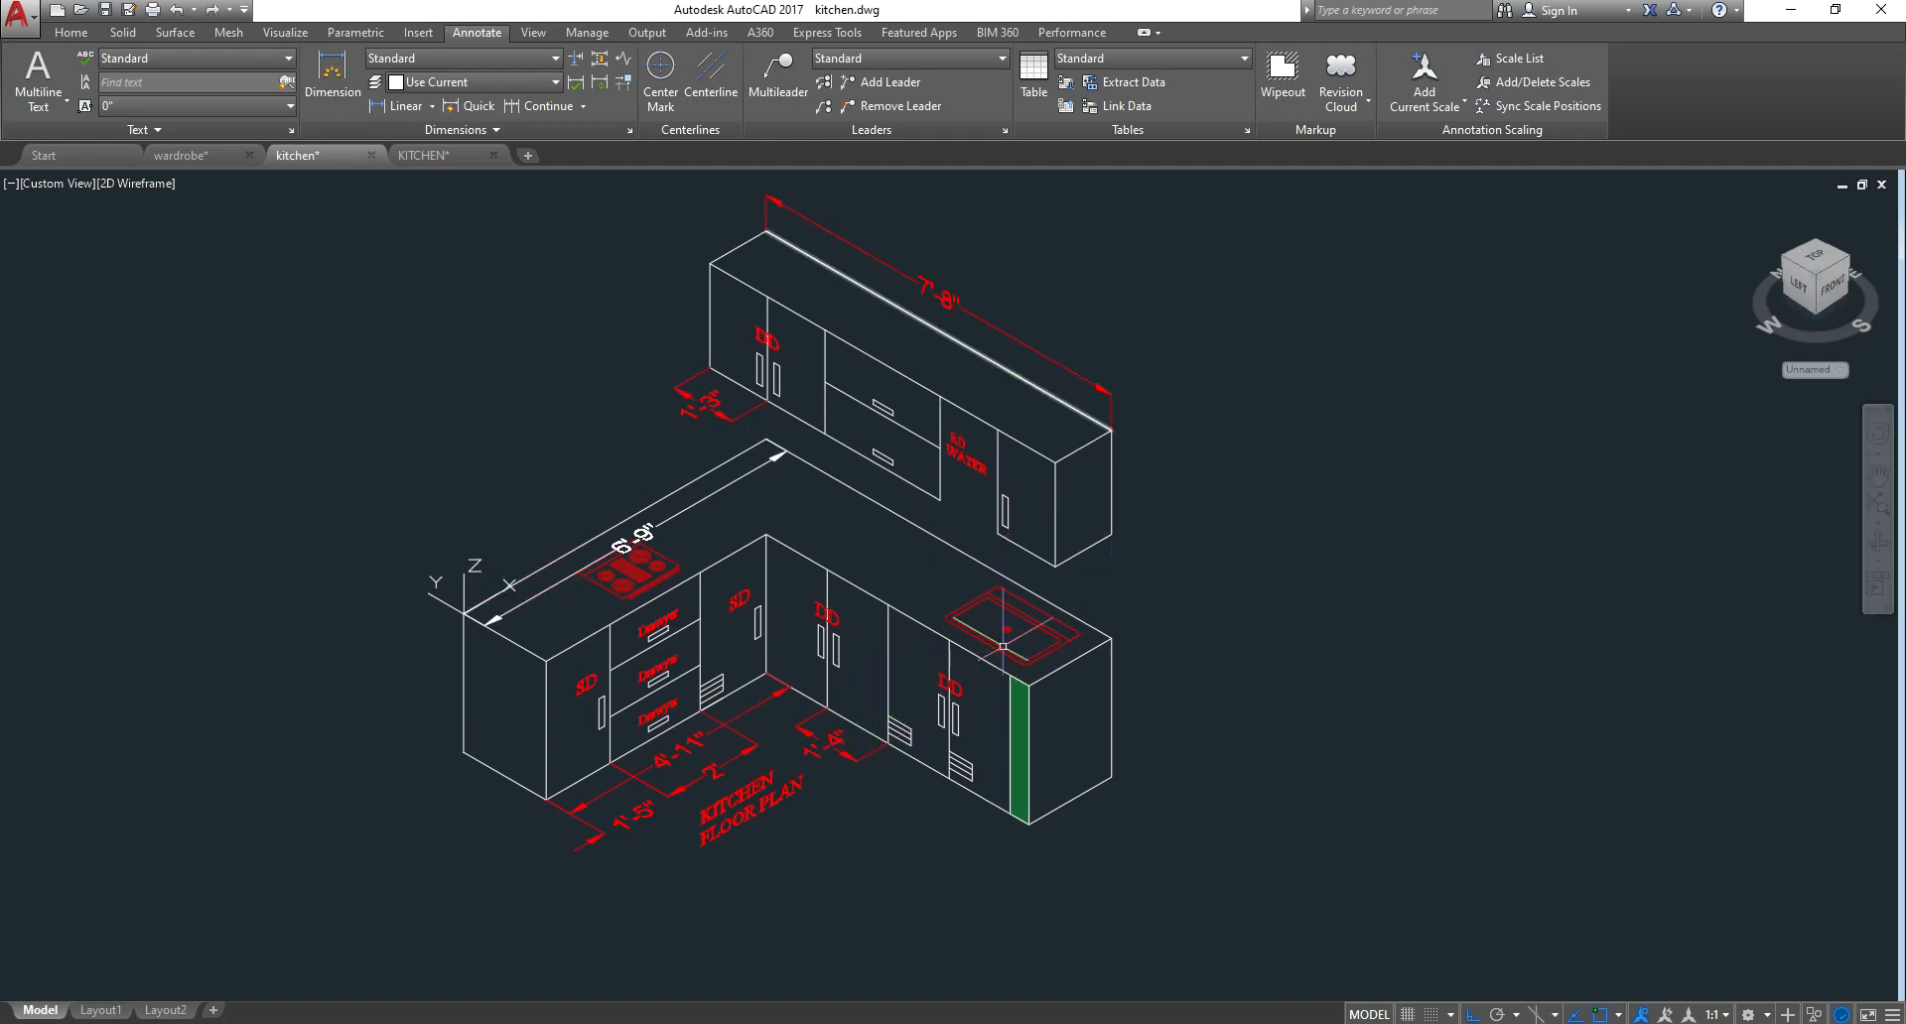